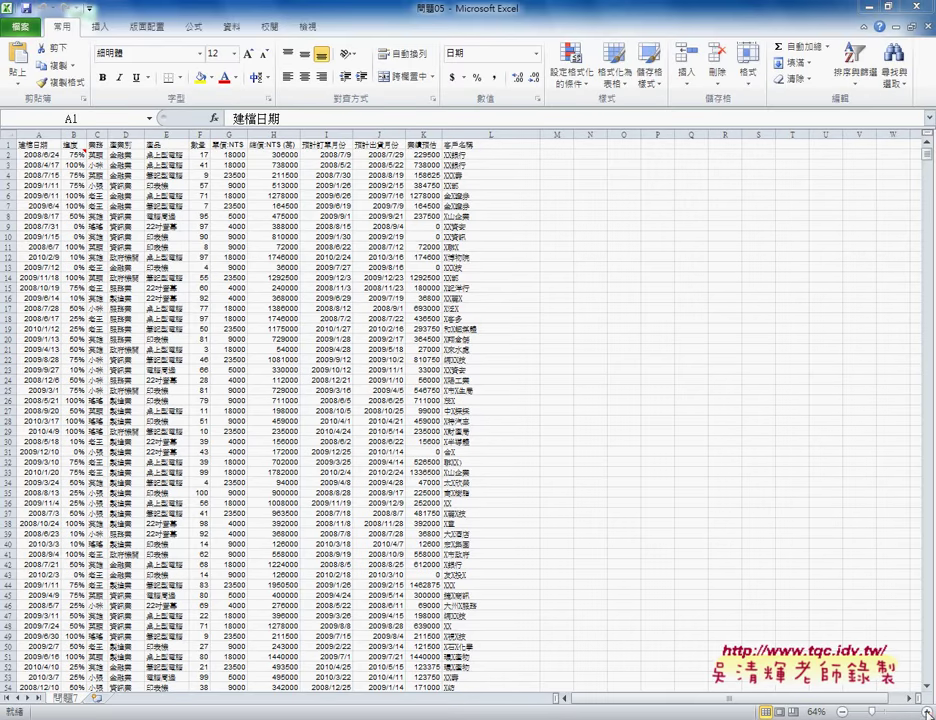
# Zoom the 問題7 sheet in to 100% and select the 業務 header cell C1
pyautogui.hotkey('ctrl', 'c')
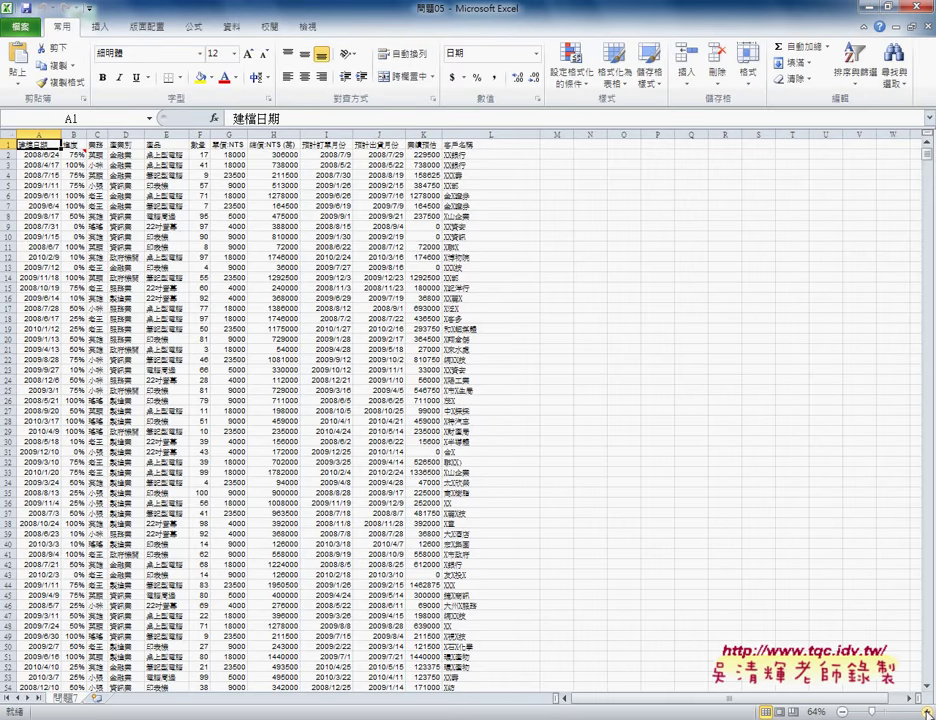
pyautogui.click(926, 711)
pyautogui.click(926, 711)
pyautogui.click(926, 711)
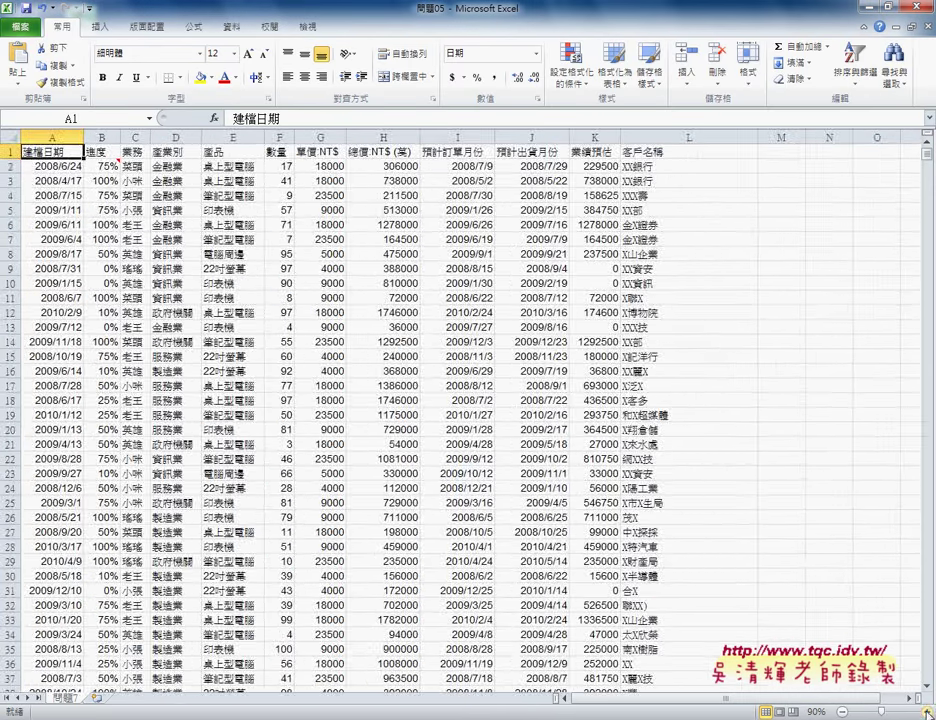
pyautogui.click(926, 711)
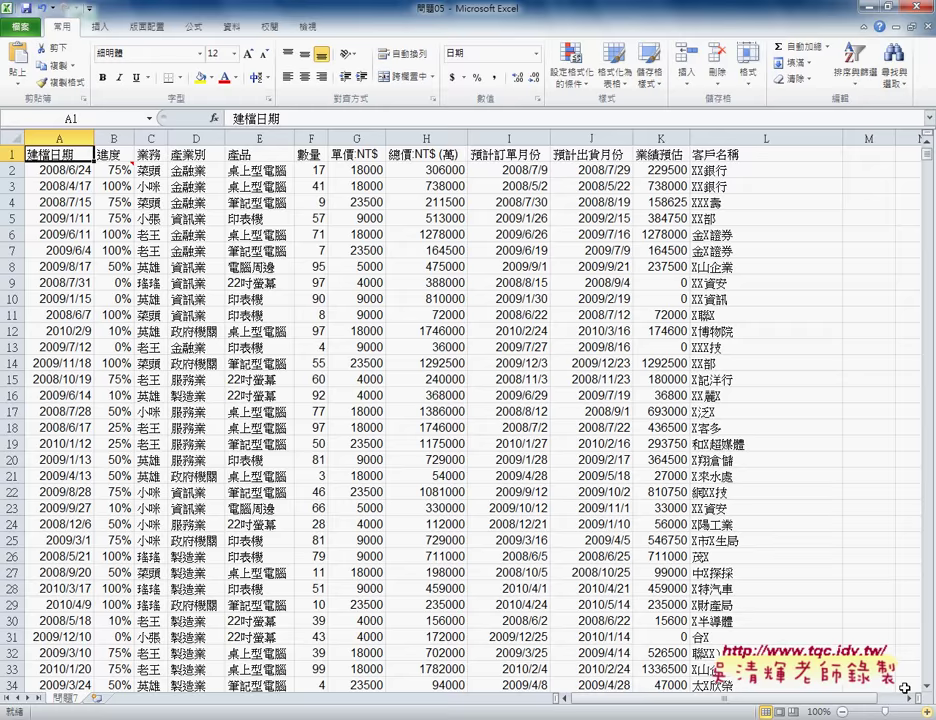
pyautogui.click(160, 155)
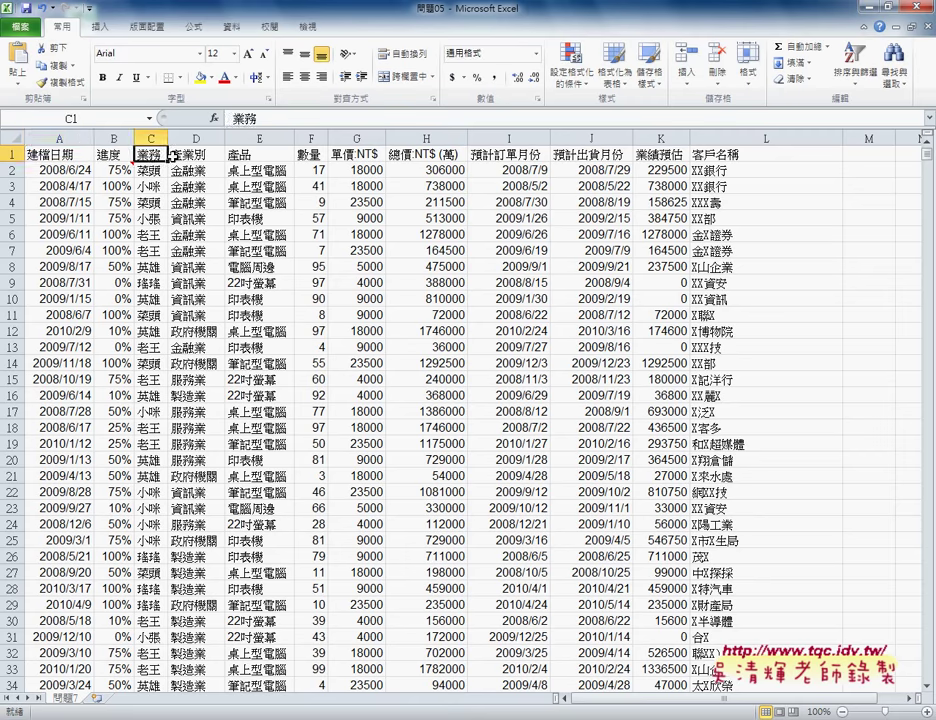
pyautogui.hotkey('ctrl', 'Down')
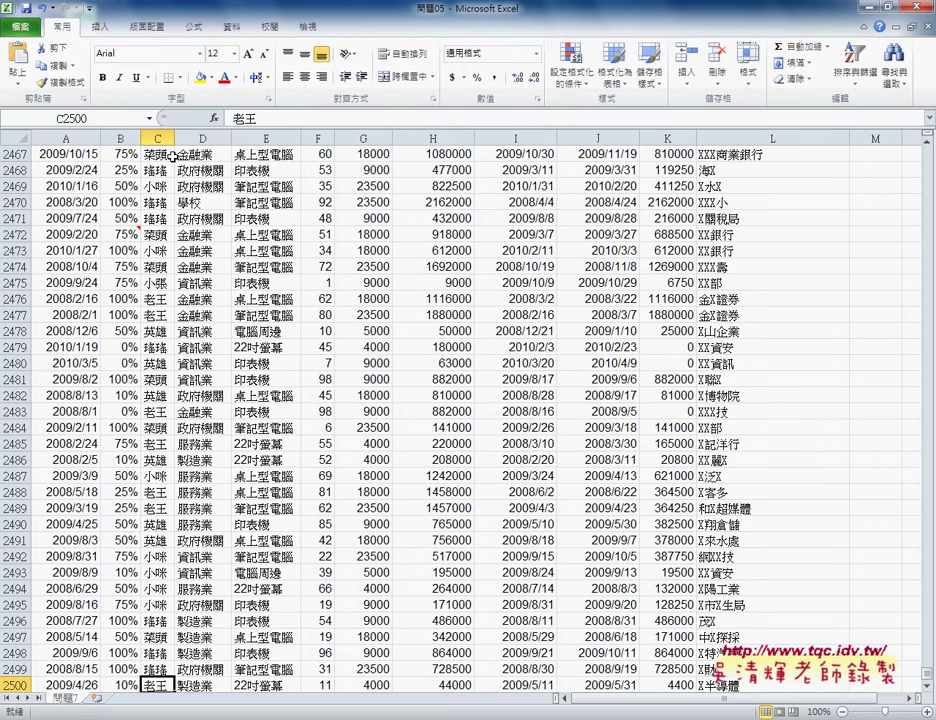
pyautogui.hotkey('ctrl', 'Up')
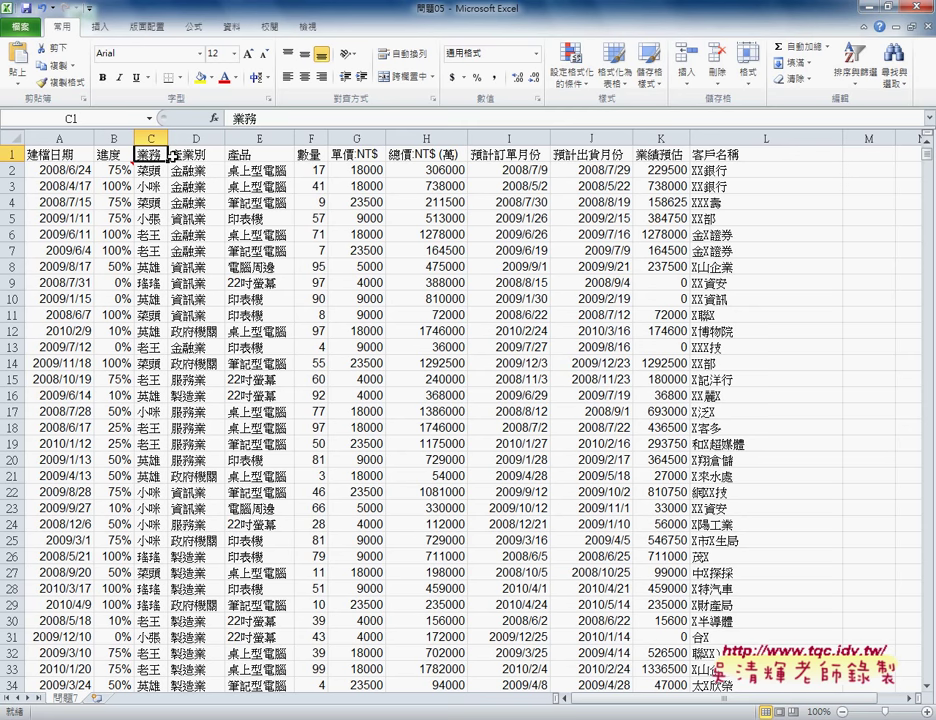
pyautogui.click(357, 169)
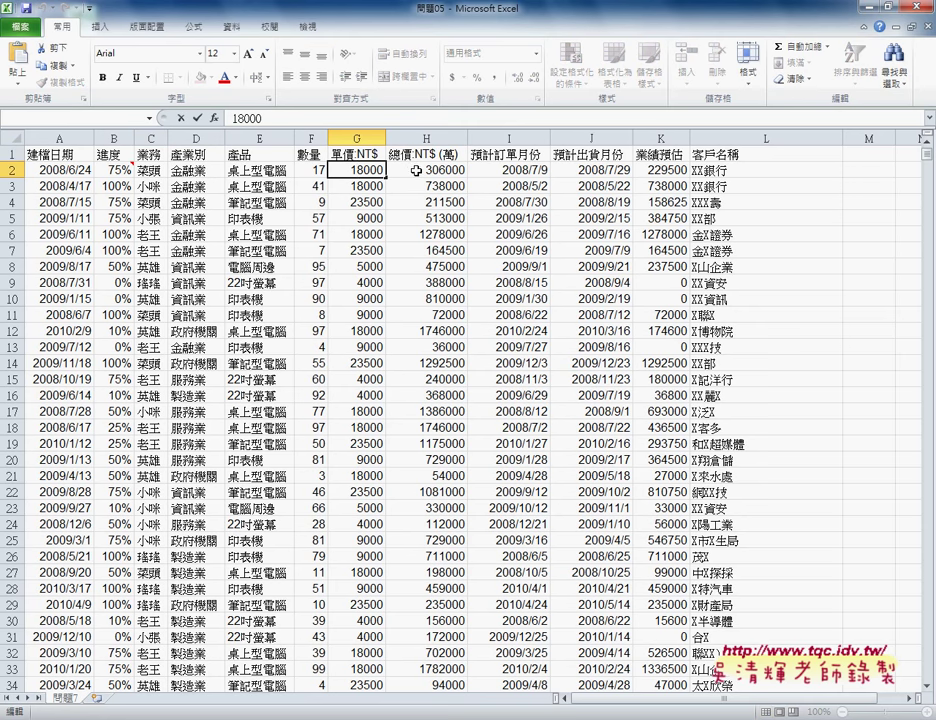
pyautogui.click(412, 172)
pyautogui.click(362, 171)
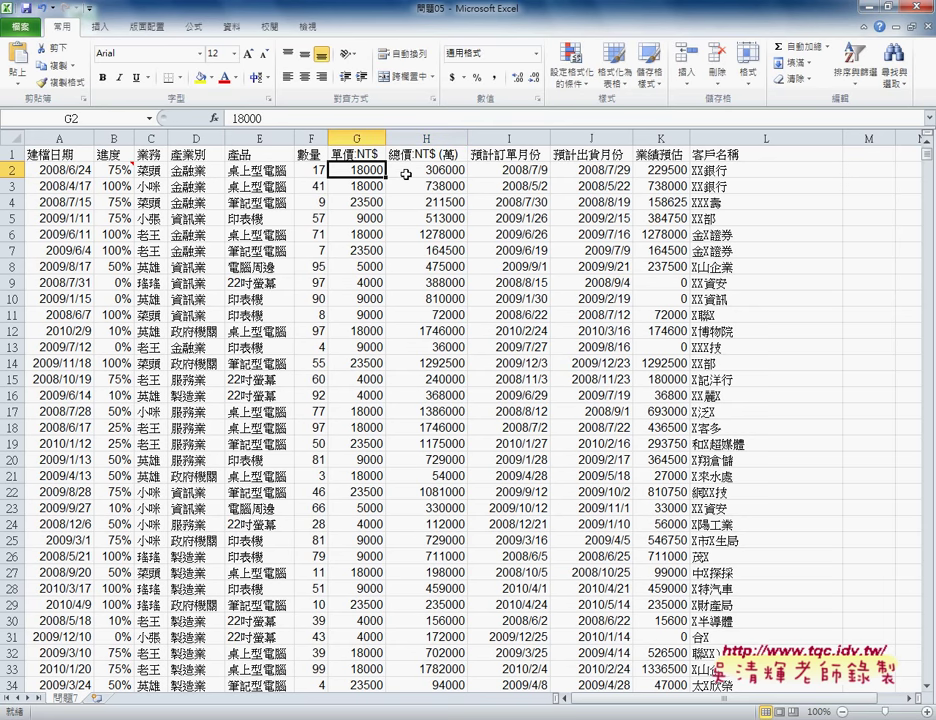
pyautogui.click(405, 174)
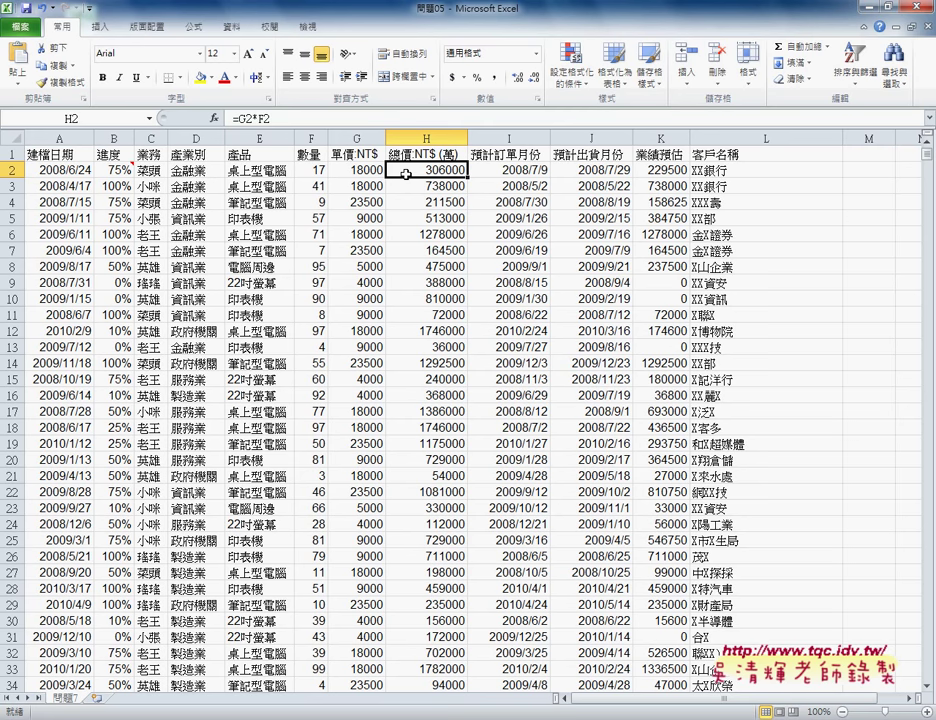
pyautogui.click(150, 156)
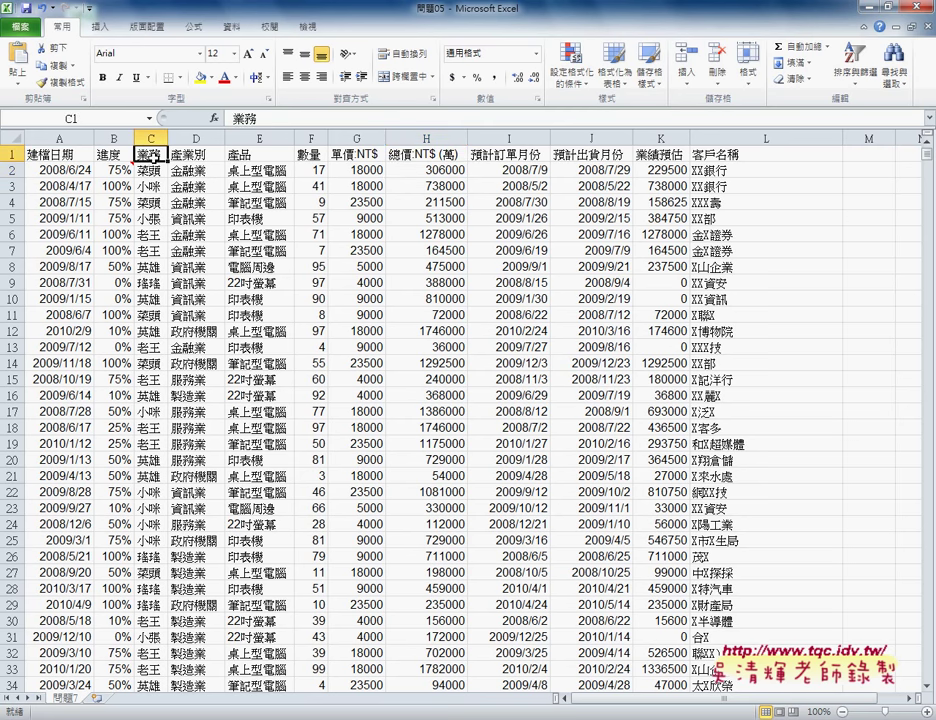
pyautogui.click(153, 187)
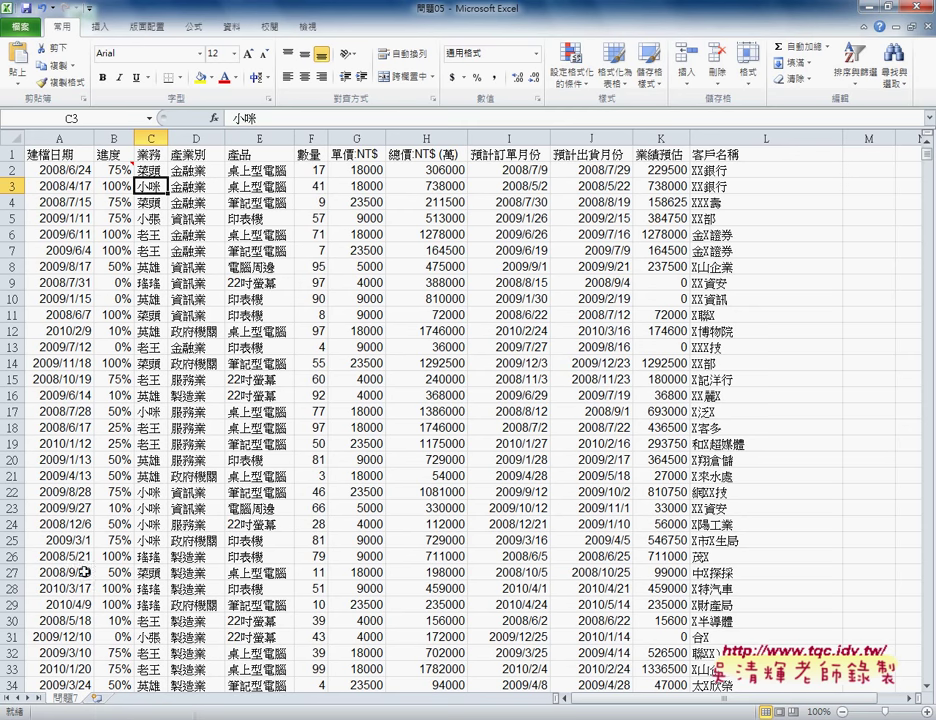
pyautogui.click(145, 156)
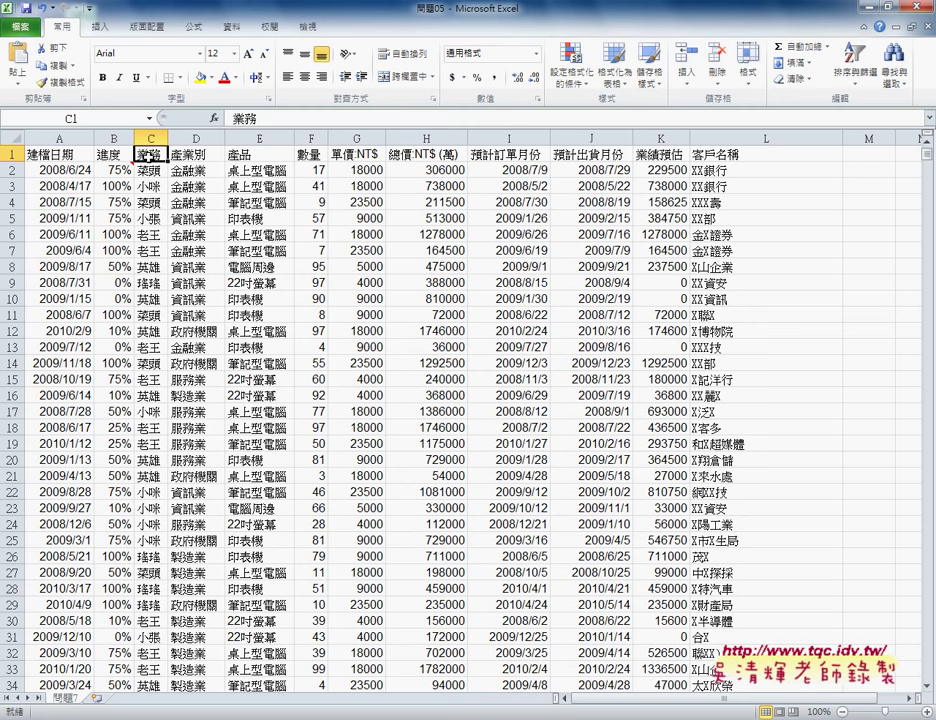
# Select the 業務 header and switch on AutoFilter for the sales table headers
pyautogui.click(236, 32)
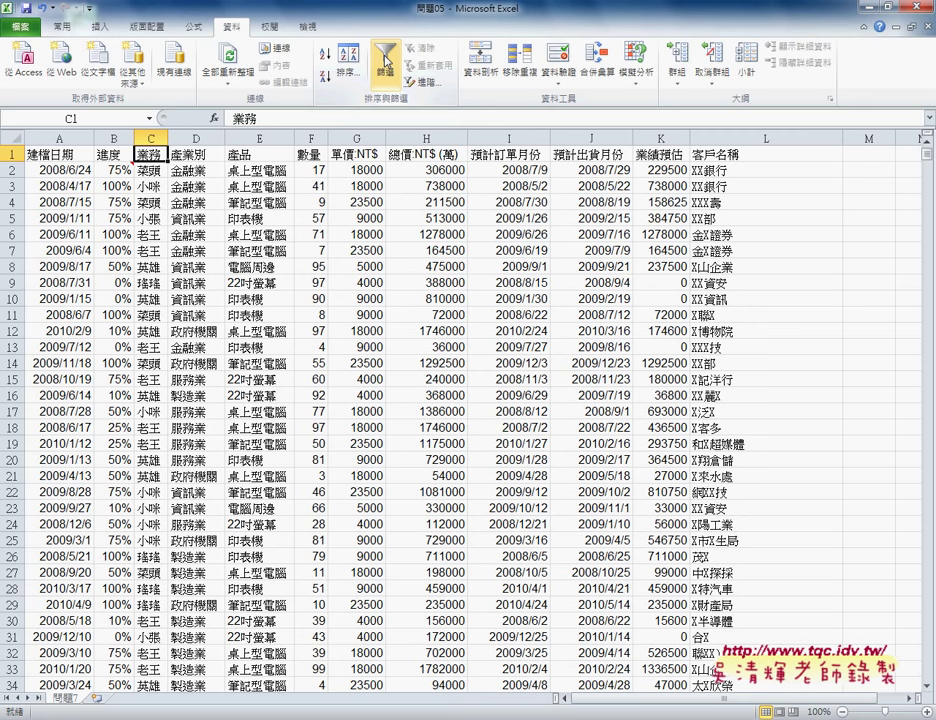
pyautogui.click(68, 154)
pyautogui.click(148, 156)
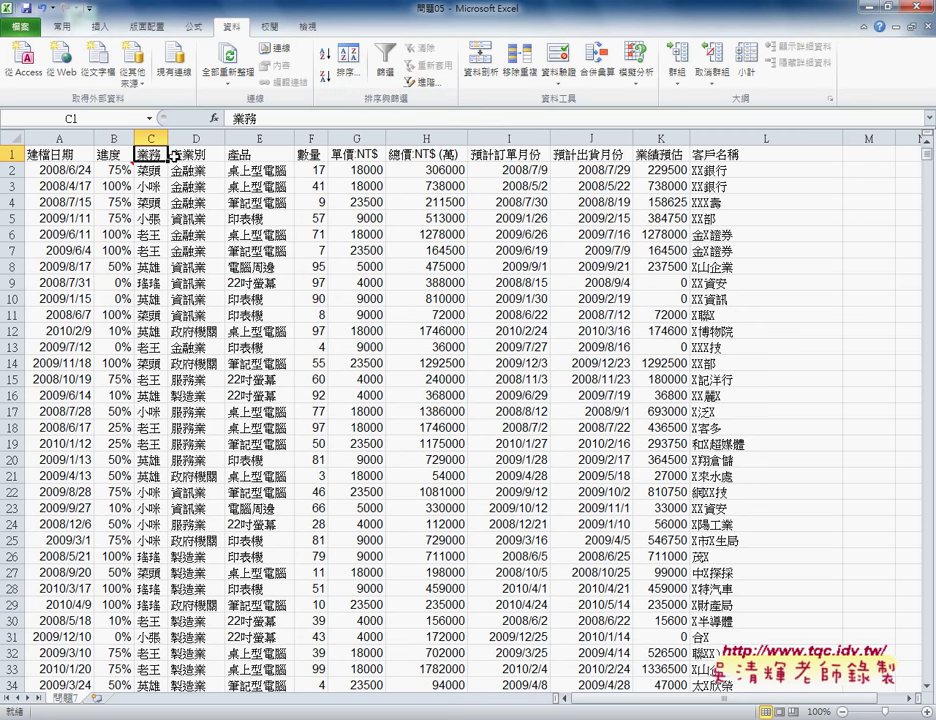
pyautogui.click(387, 67)
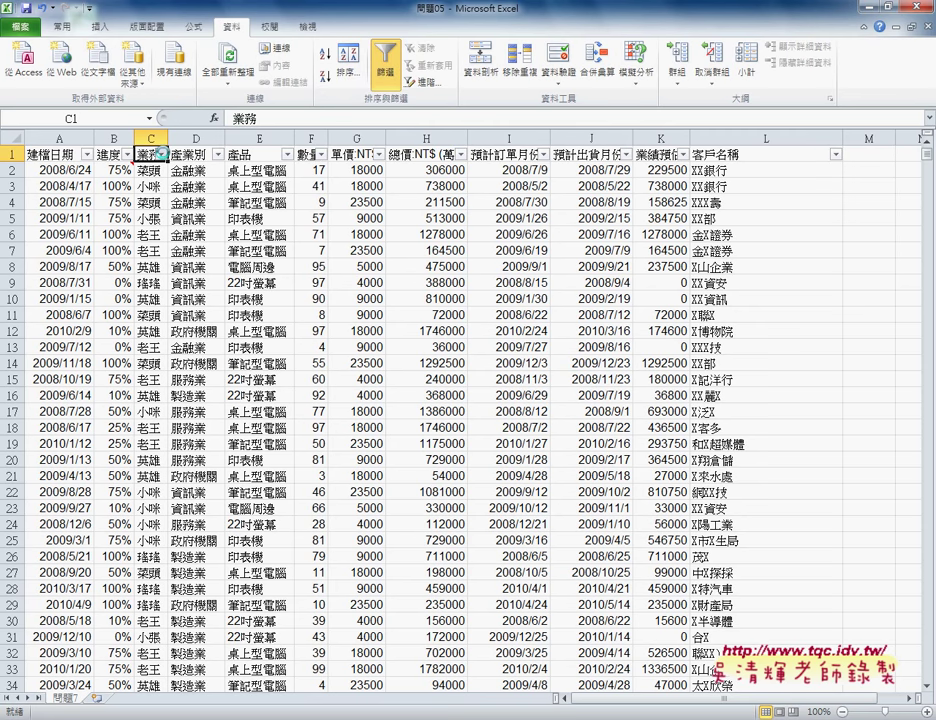
# Filter the 業務 column to 小咪 only, leaving 409 of 2499 records
pyautogui.click(161, 155)
pyautogui.moveTo(50, 260)
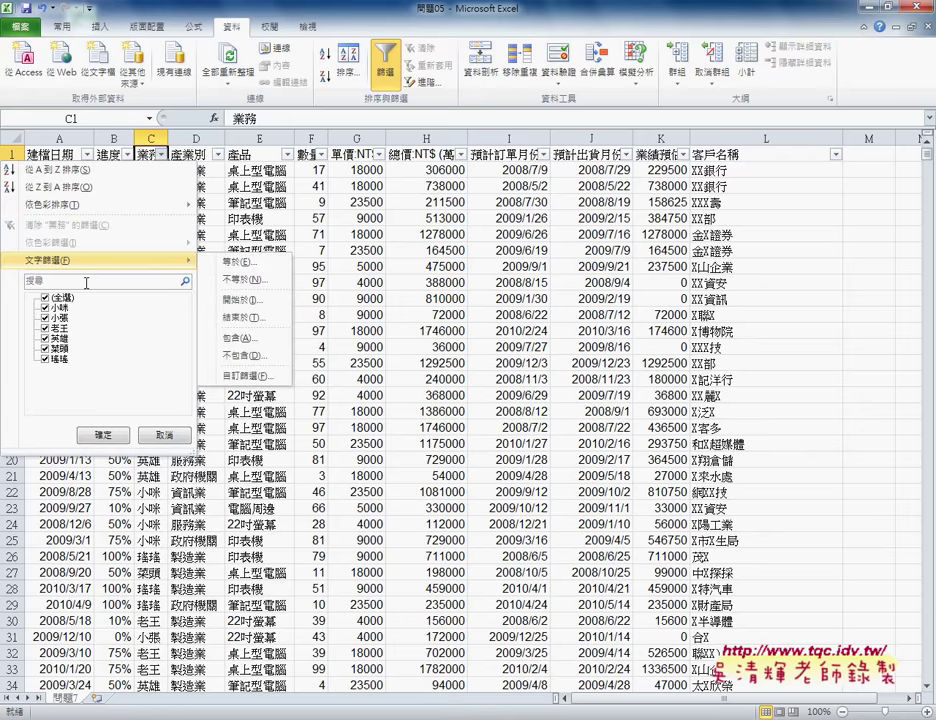
pyautogui.click(45, 297)
pyautogui.click(56, 307)
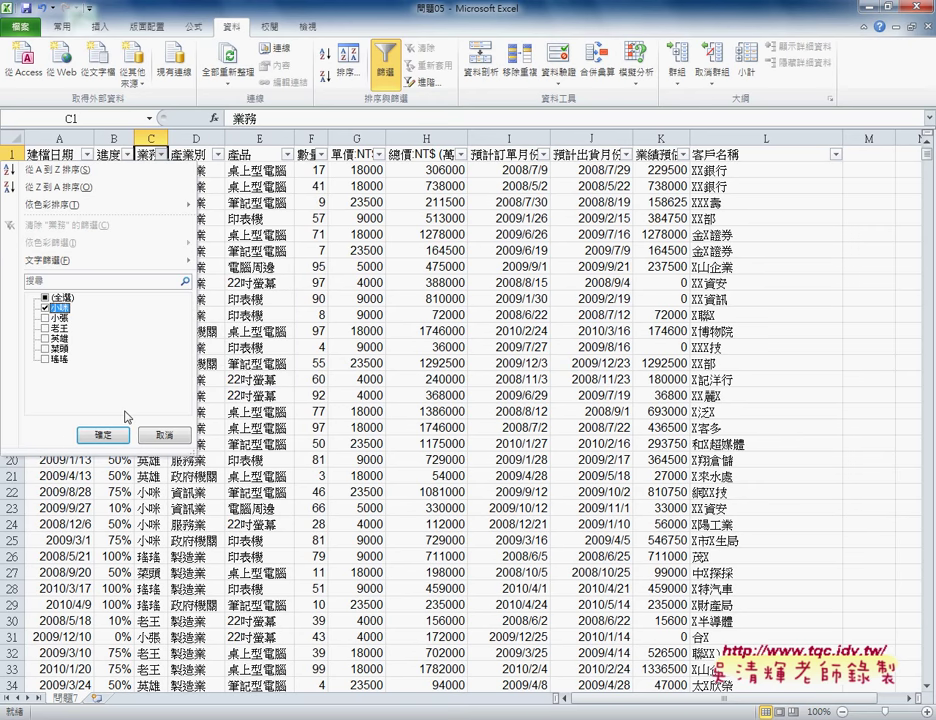
pyautogui.click(107, 435)
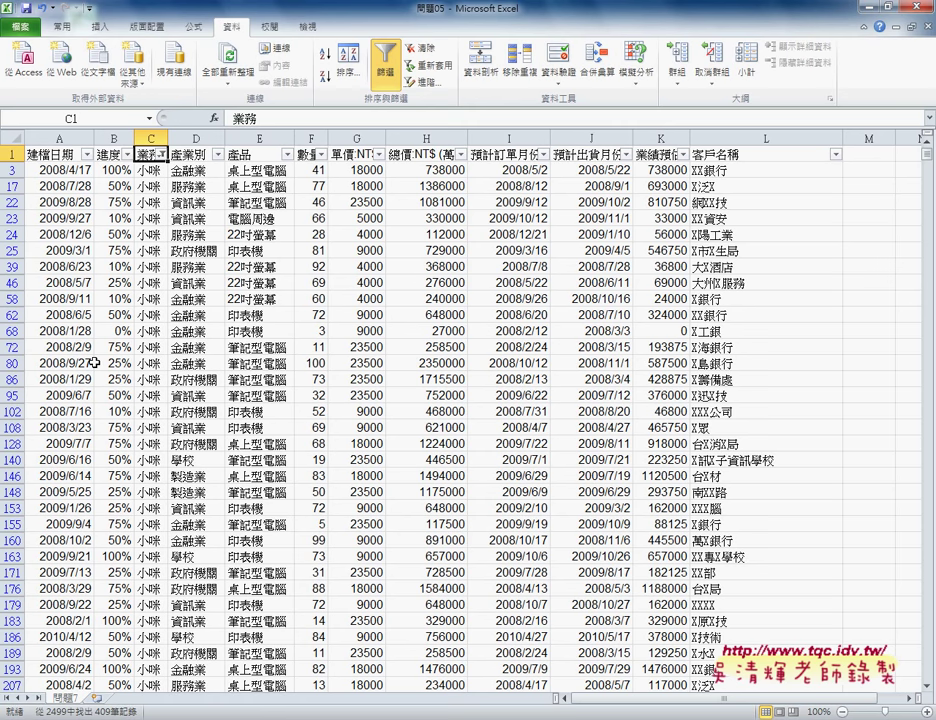
# Select the filtered table from A1 to the last column and row, and copy it
pyautogui.click(50, 157)
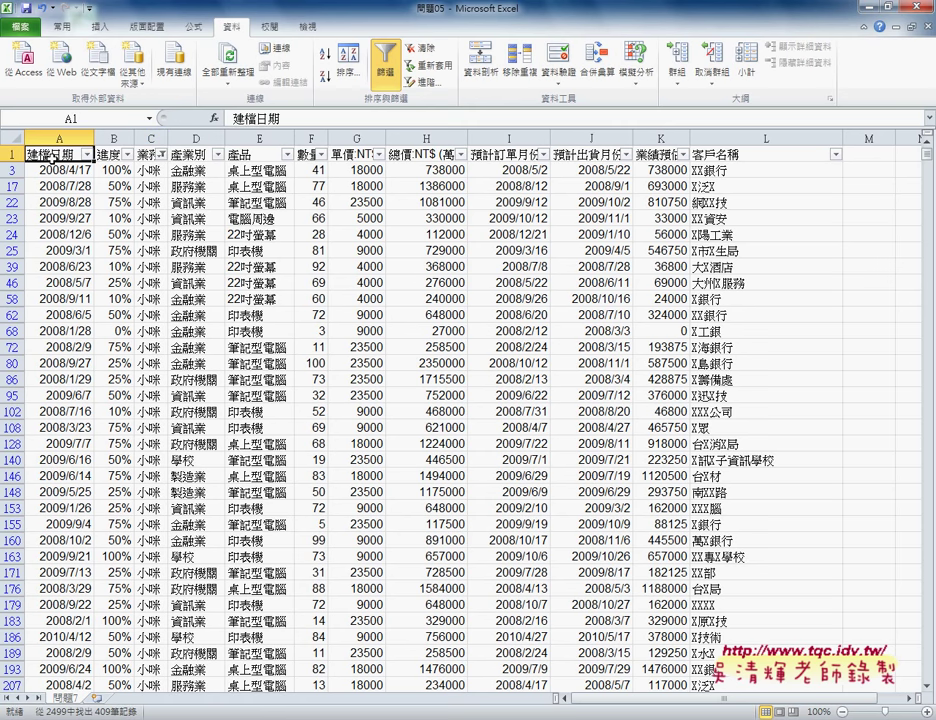
pyautogui.hotkey('ctrl', 'shift', 'Right')
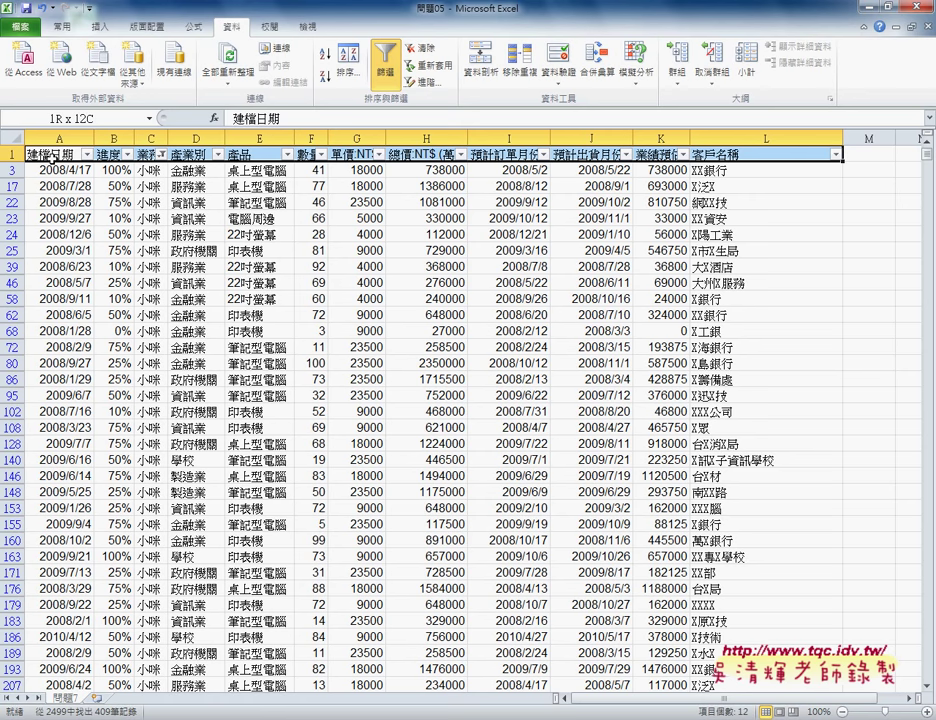
pyautogui.hotkey('ctrl', 'shift', 'Down')
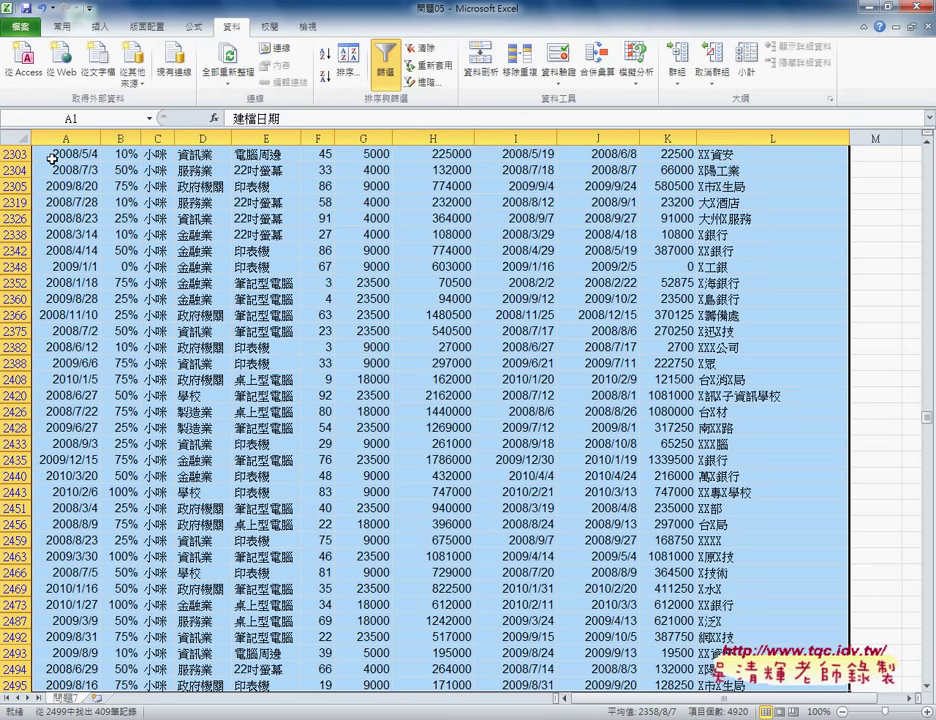
pyautogui.hotkey('ctrl', 'c')
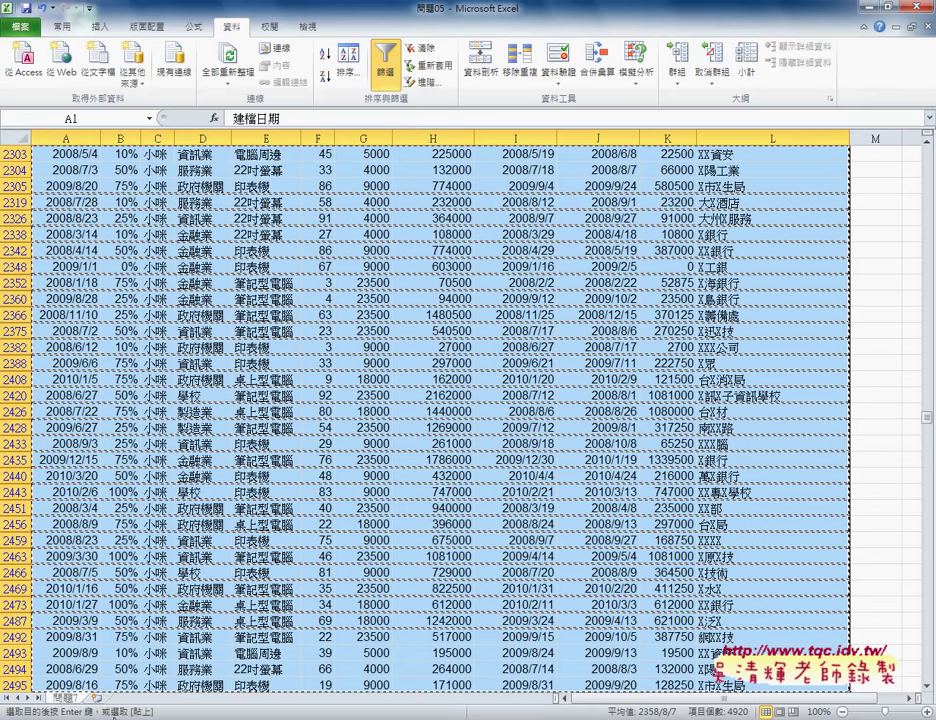
# Insert a new worksheet and name its tab 小咪, correcting a mistyped name
pyautogui.click(98, 700)
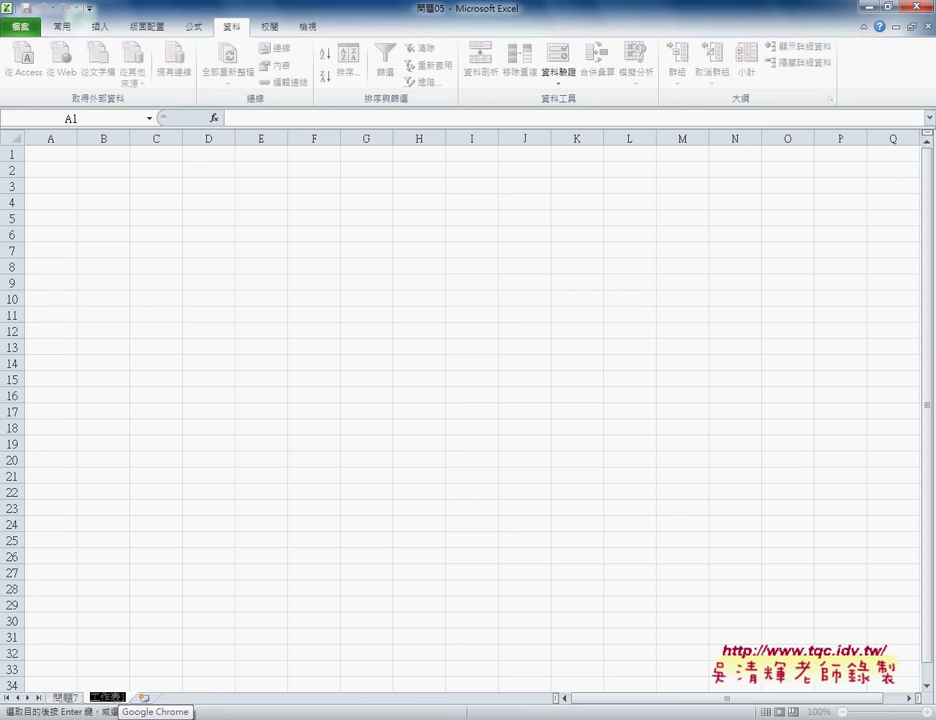
pyautogui.write('無塵')
pyautogui.press('Escape')
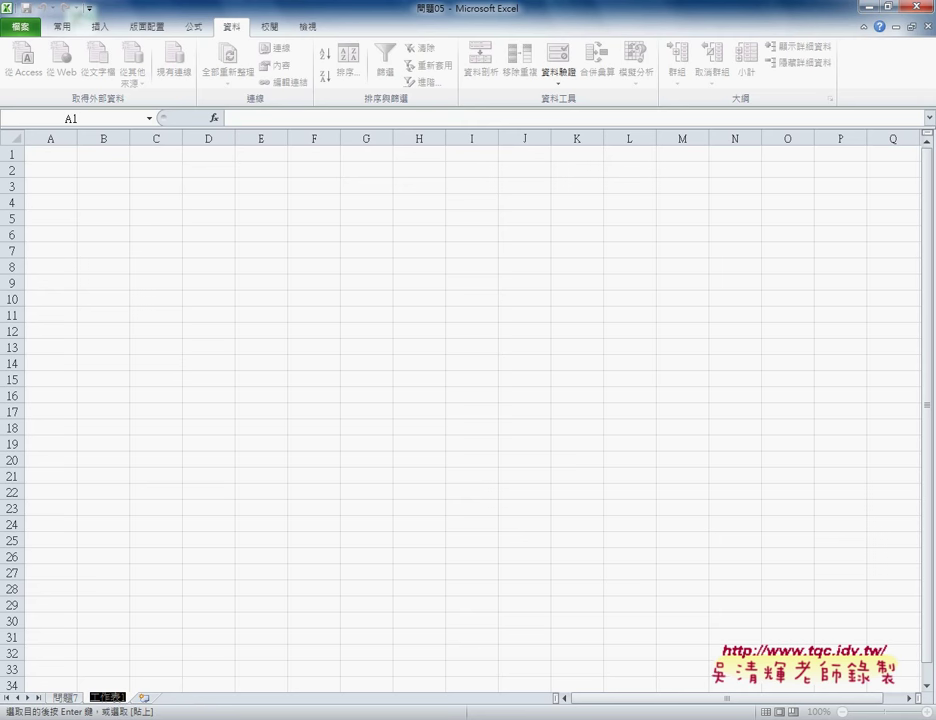
pyautogui.write('小')
pyautogui.write('州')
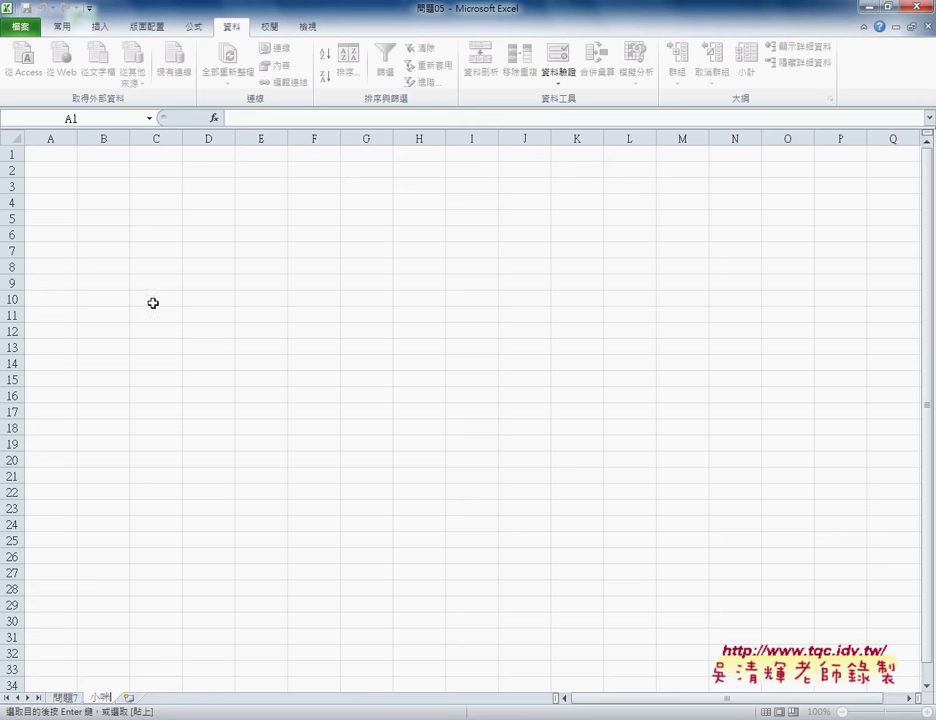
# Paste the copied 小咪 rows at A1 and auto-fit all column widths
pyautogui.click(54, 154)
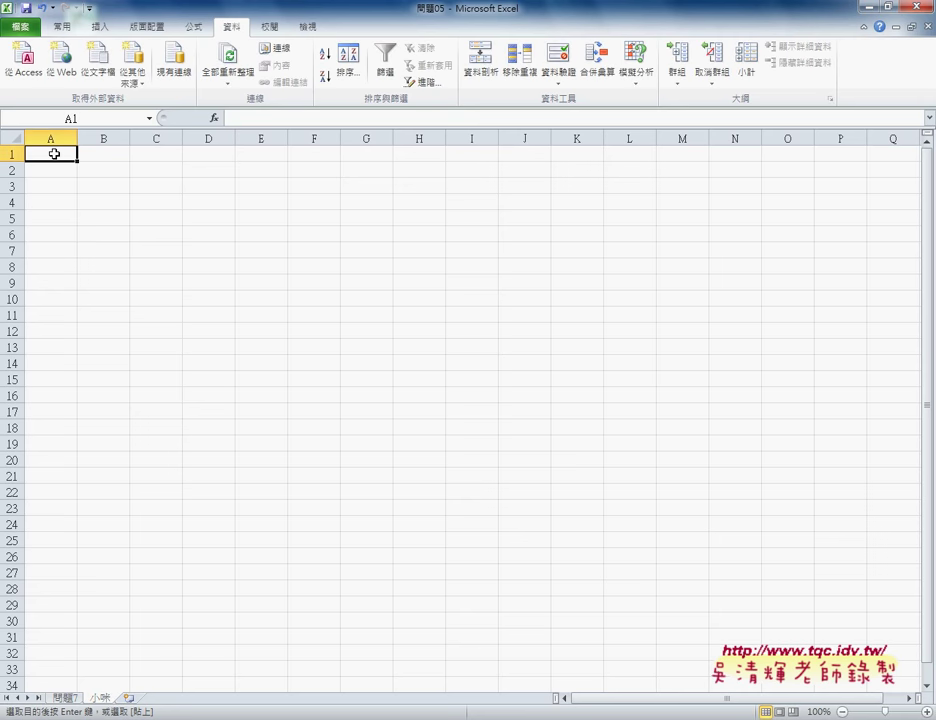
pyautogui.hotkey('ctrl', 'v')
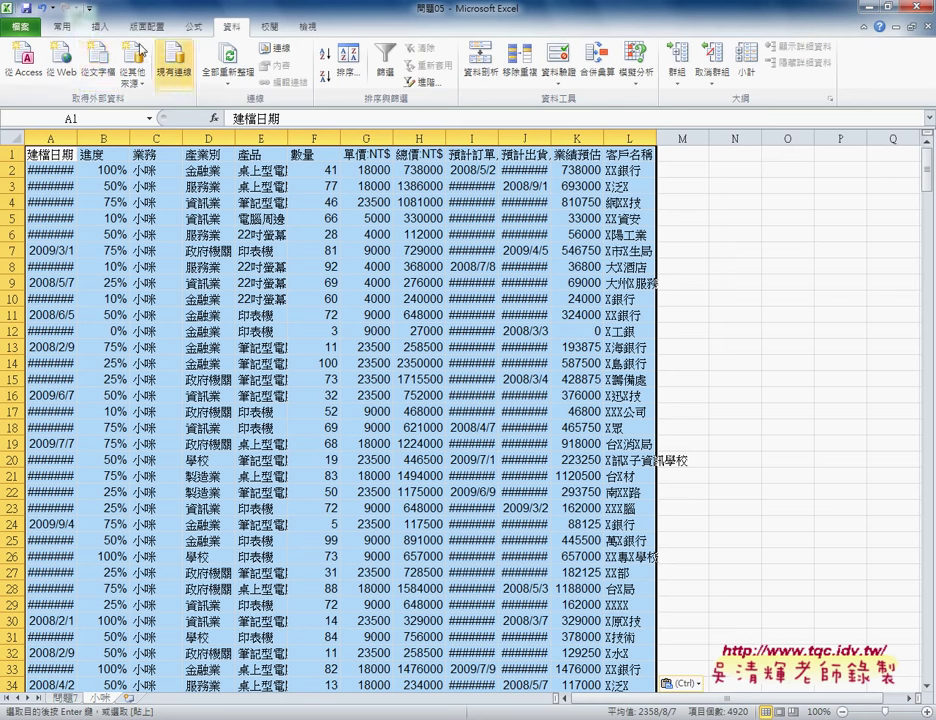
pyautogui.click(60, 26)
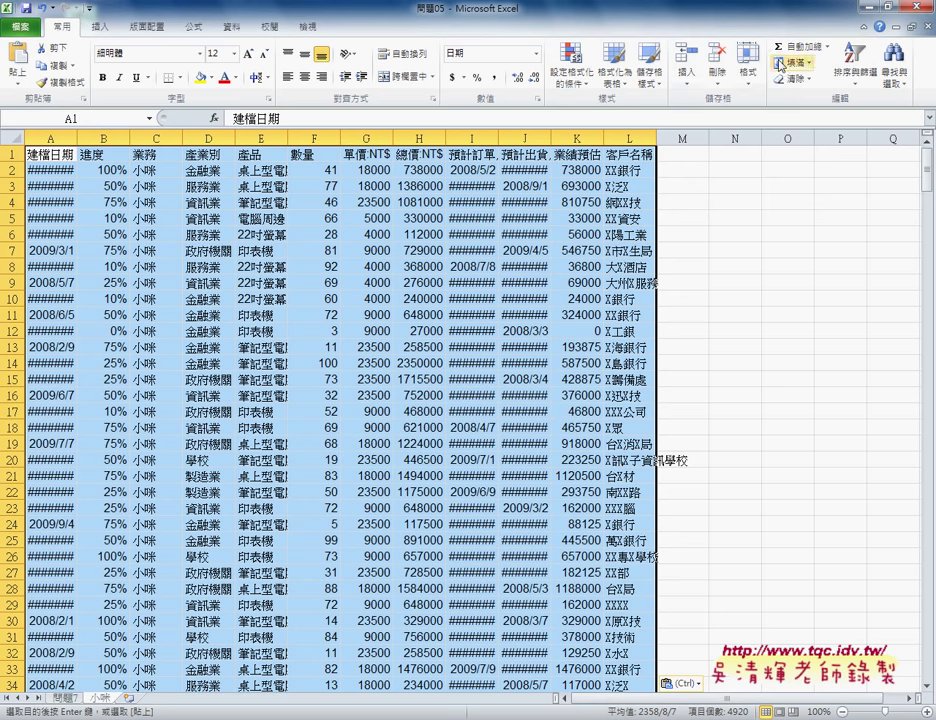
pyautogui.click(750, 76)
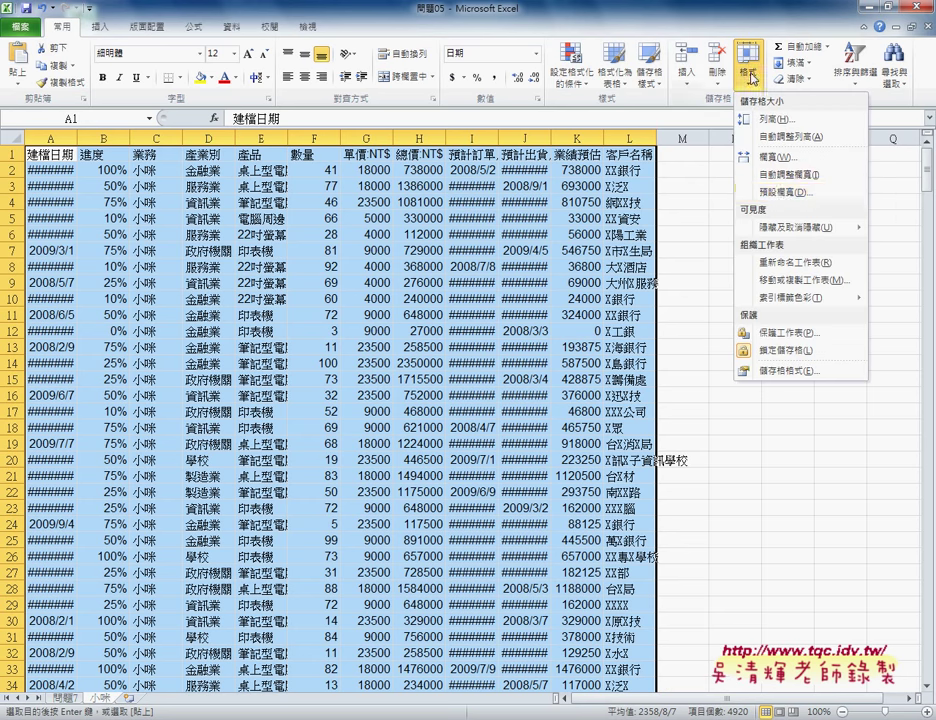
pyautogui.click(790, 175)
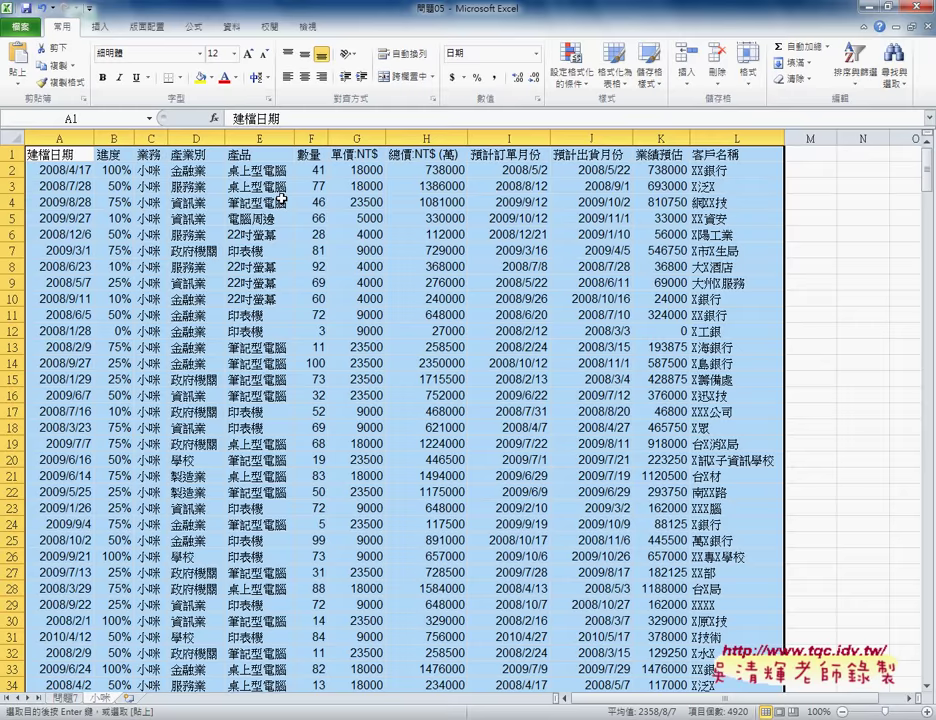
pyautogui.click(57, 155)
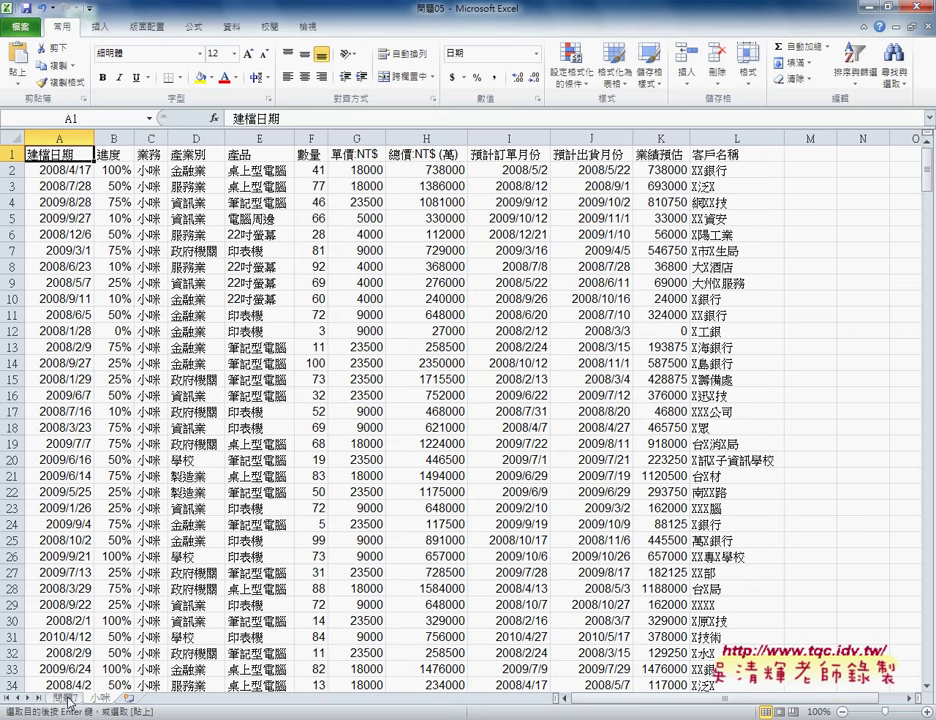
# Return to the filtered 問題7 sheet and bring up the Data commands
pyautogui.hotkey('ctrl', 'shift', 'End')
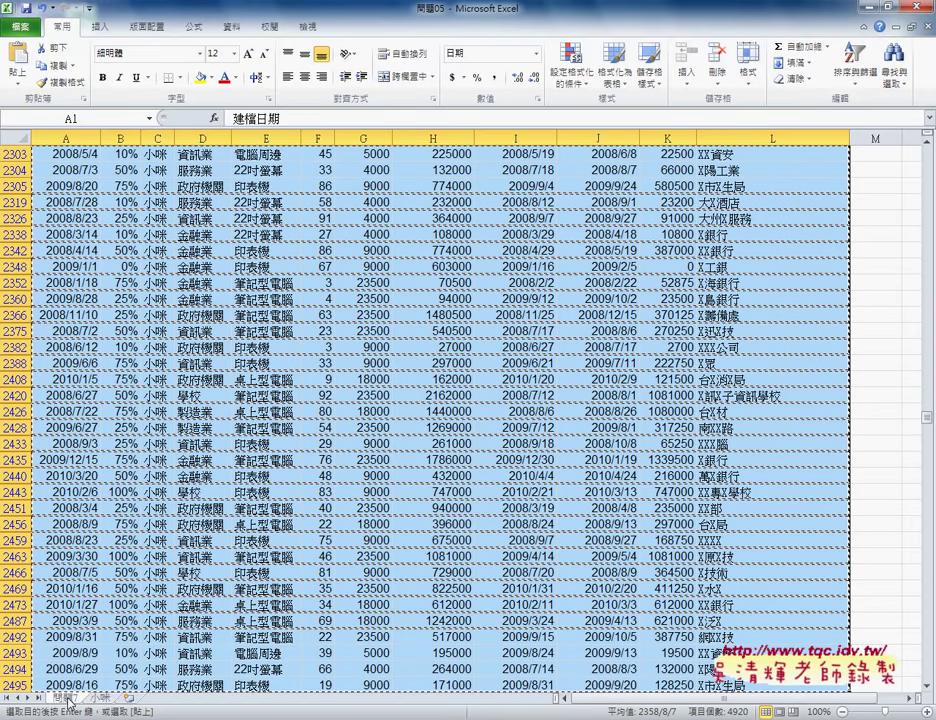
pyautogui.click(231, 26)
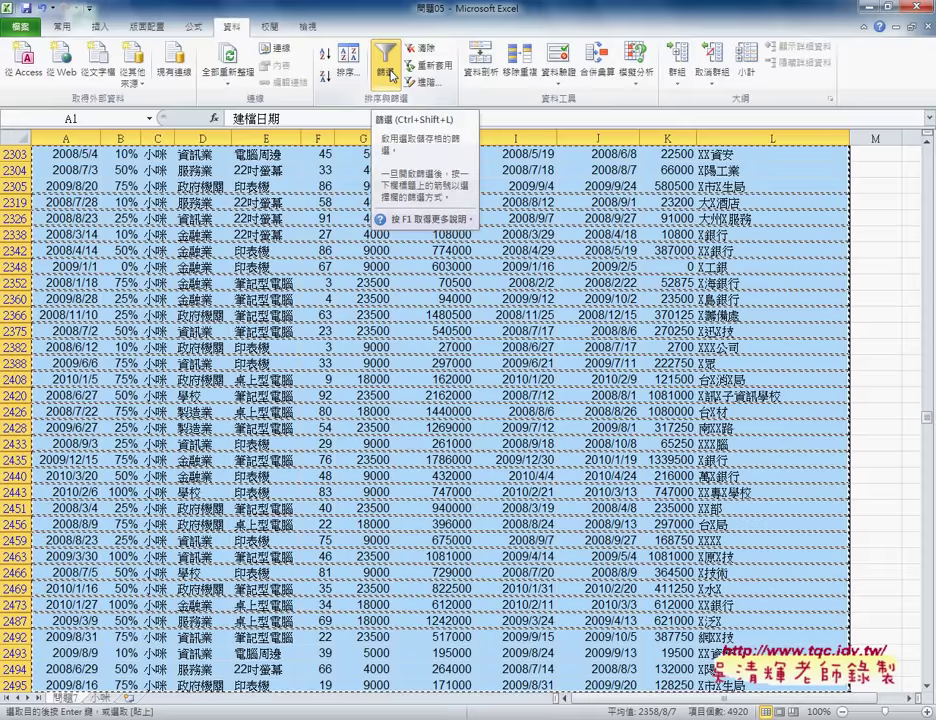
# Turn off AutoFilter on 問題7 so all rows show, then reselect header C1
pyautogui.click(393, 76)
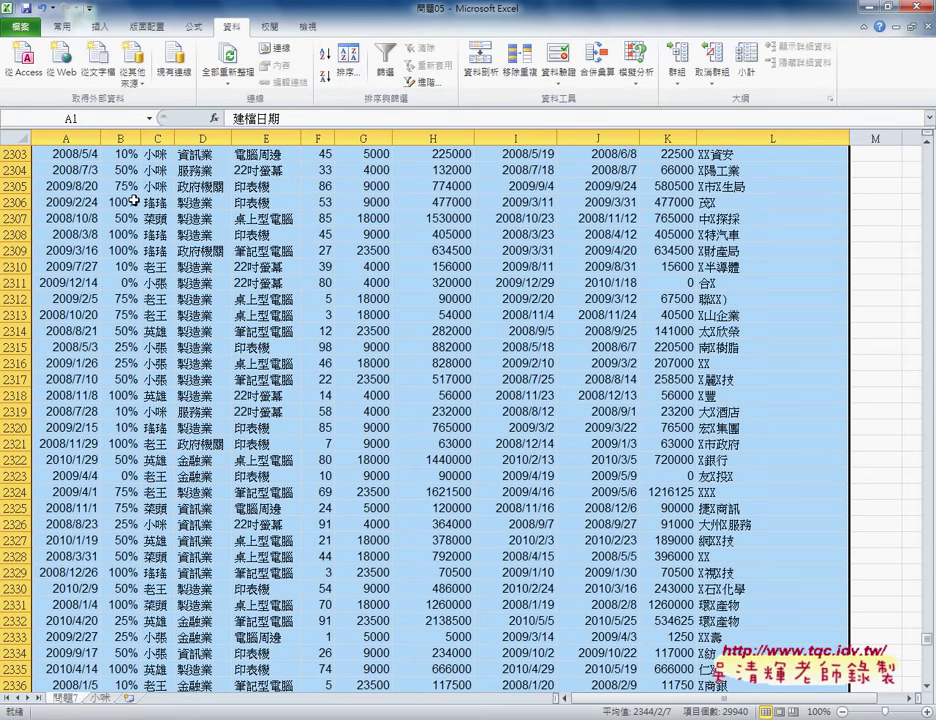
pyautogui.moveTo(928, 637); pyautogui.dragTo(928, 150)
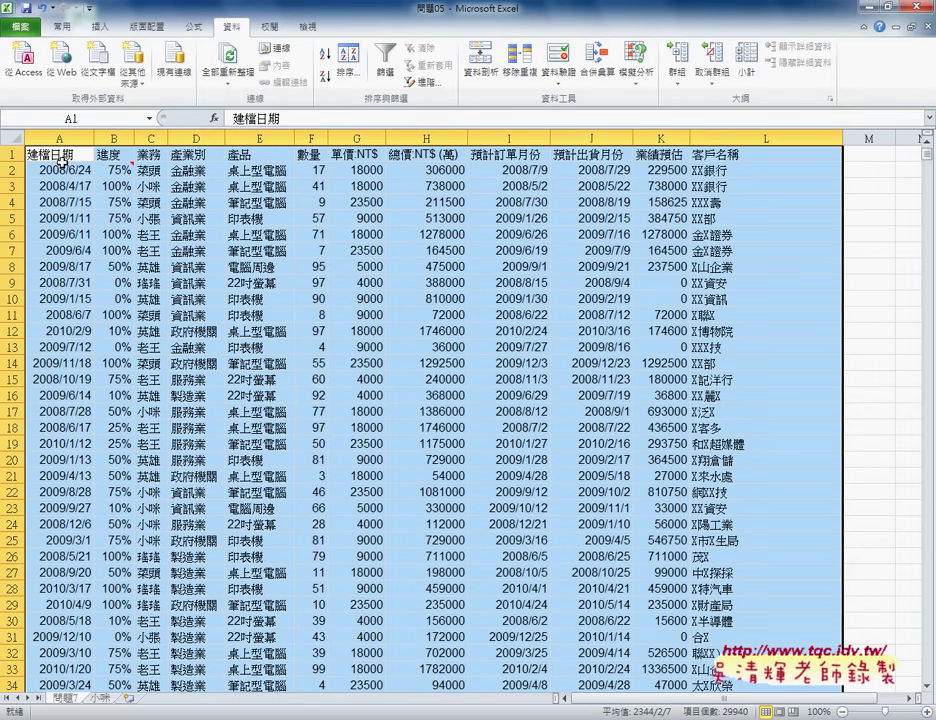
pyautogui.click(62, 157)
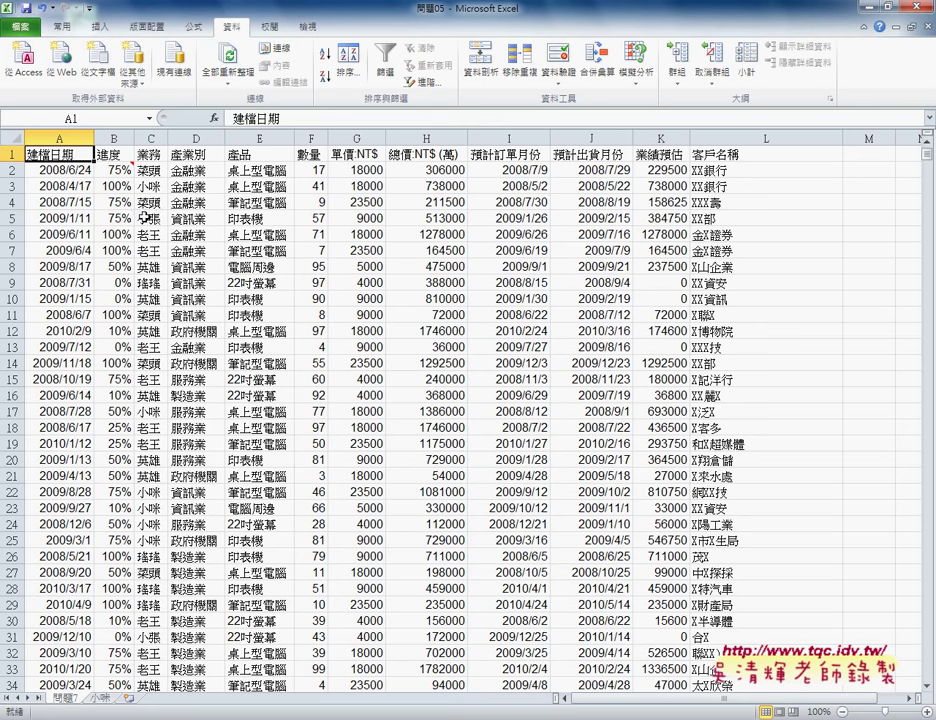
pyautogui.click(156, 156)
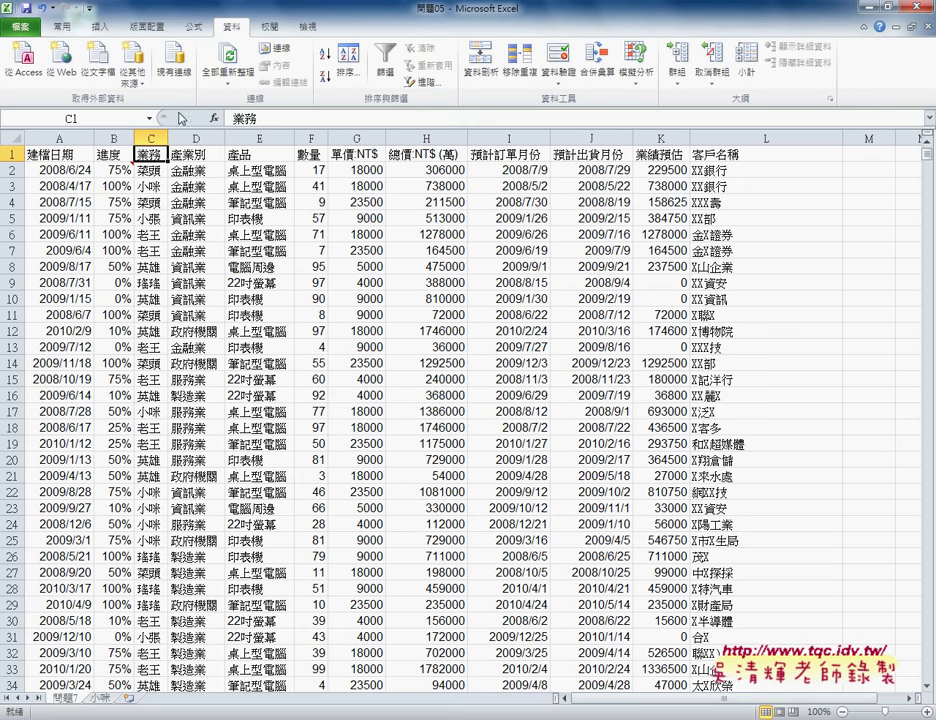
pyautogui.click(89, 10)
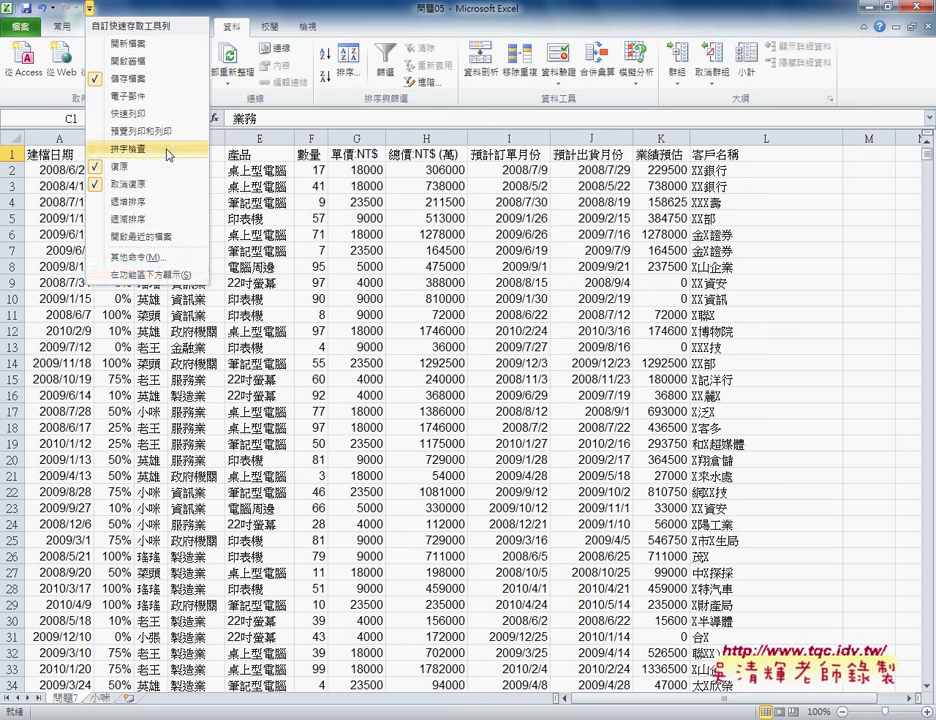
# Enable the 開發人員 Developer tab through Customize Ribbon options and switch to it
pyautogui.click(158, 259)
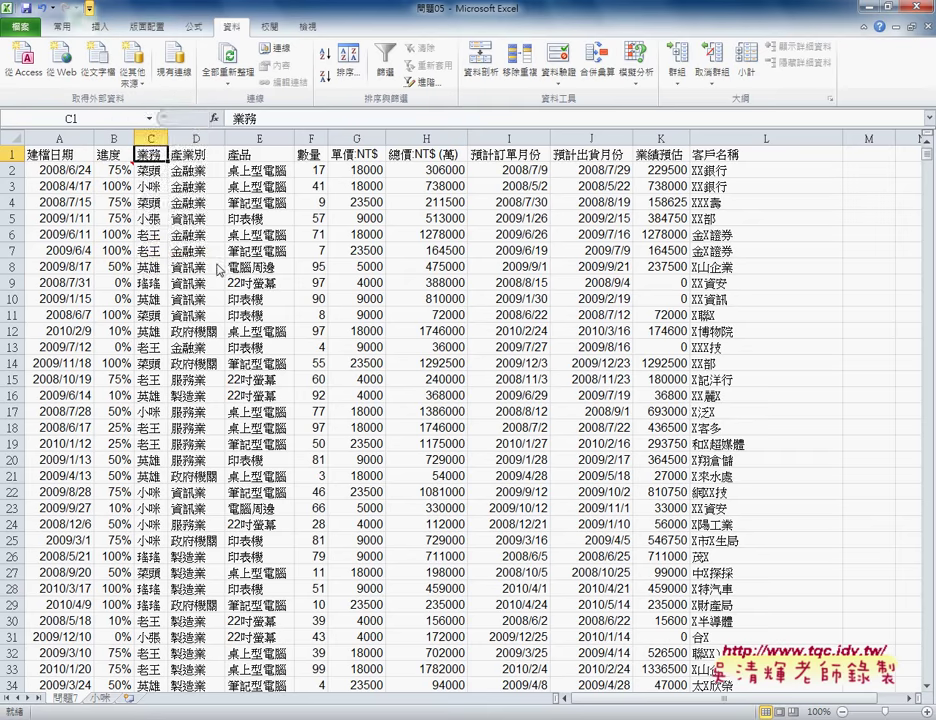
pyautogui.click(195, 266)
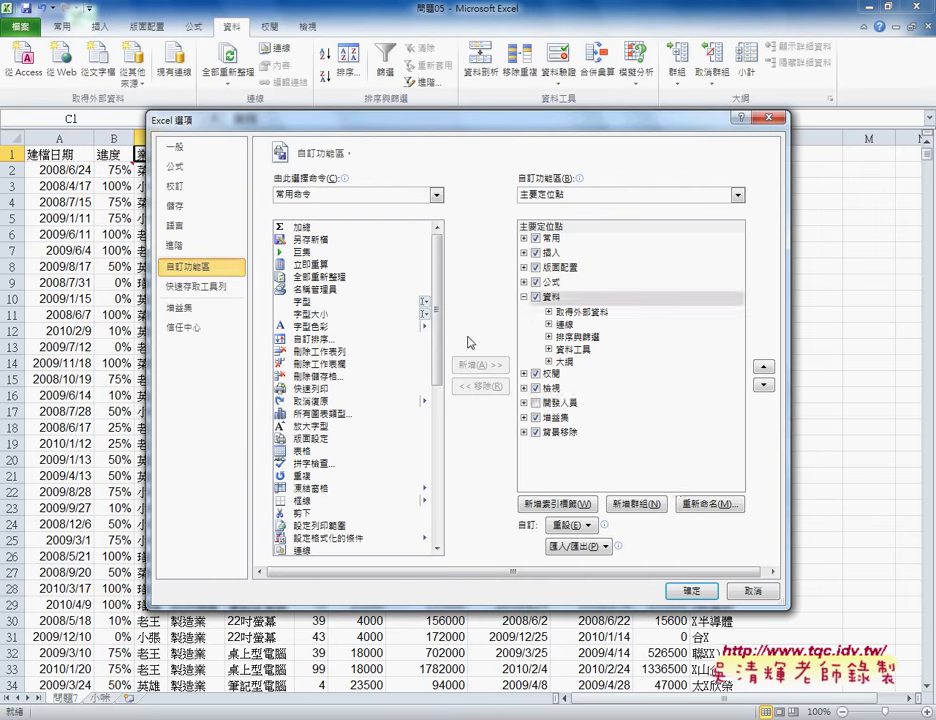
pyautogui.click(560, 402)
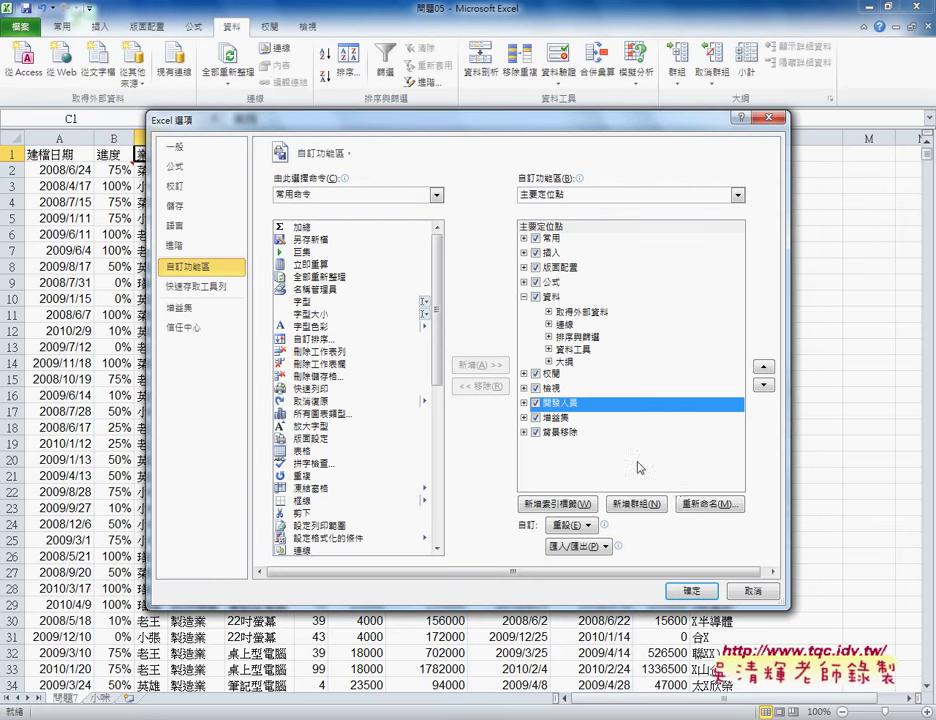
pyautogui.click(691, 590)
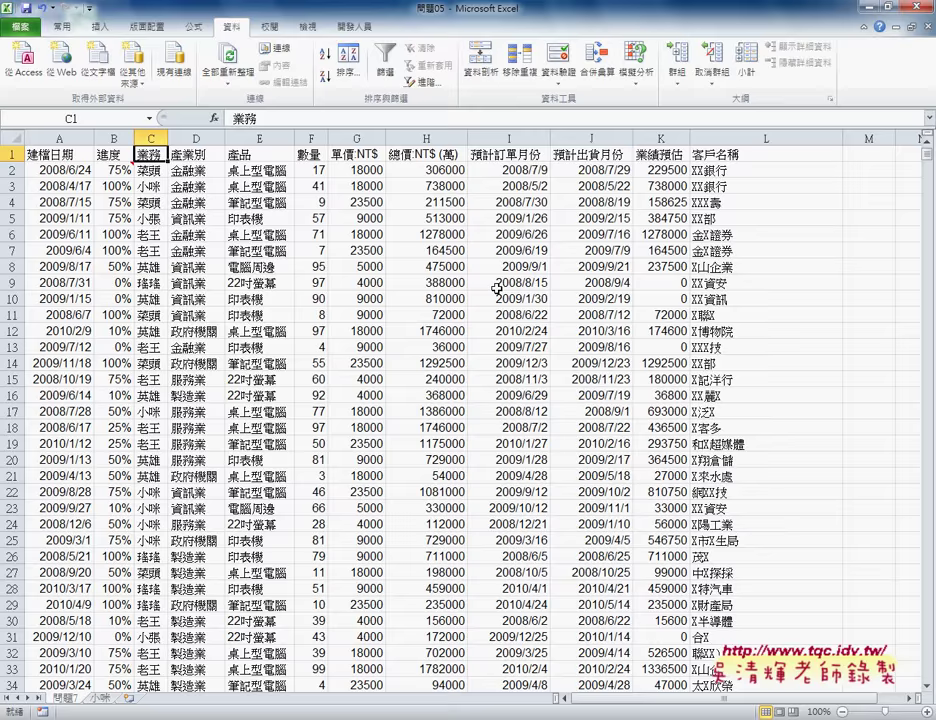
pyautogui.click(353, 30)
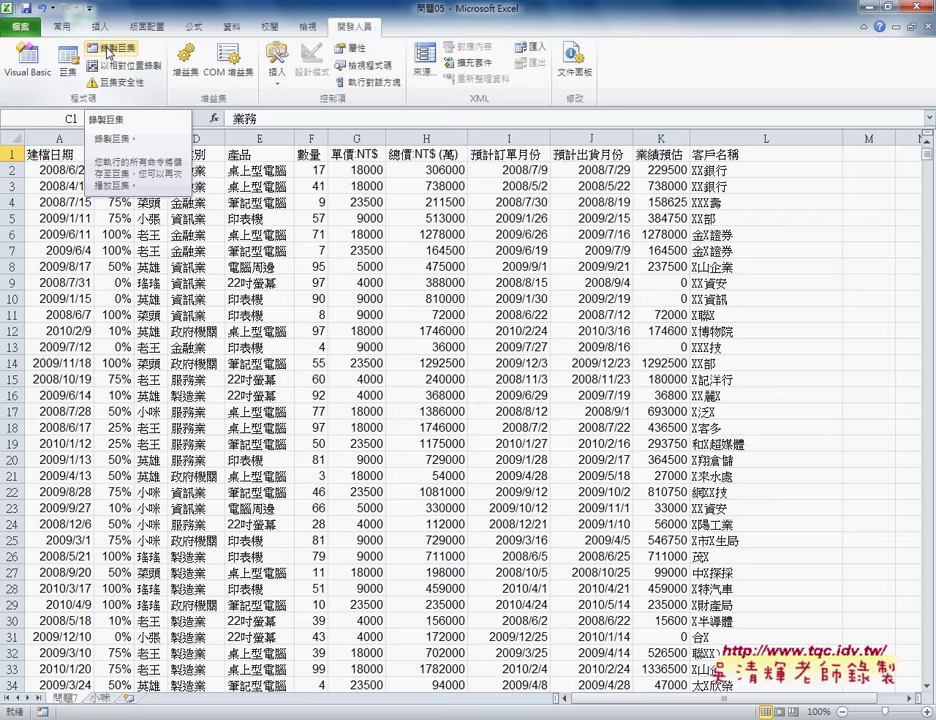
# Place the 篩選業務 button to the right of the table and deselect it
pyautogui.click(357, 427)
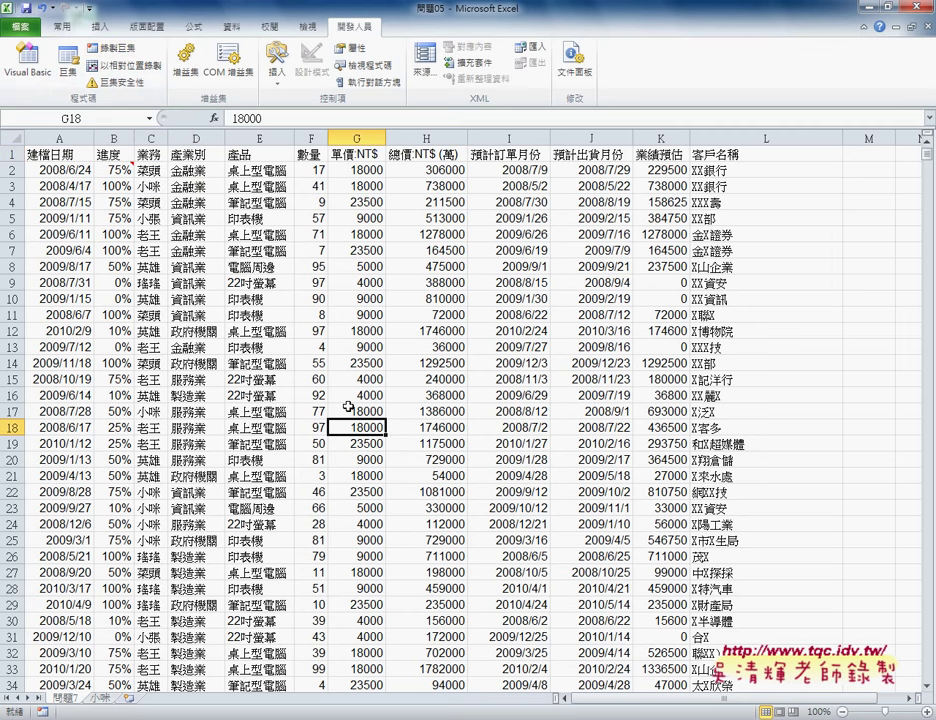
pyautogui.click(160, 155)
pyautogui.write('篩選業務')
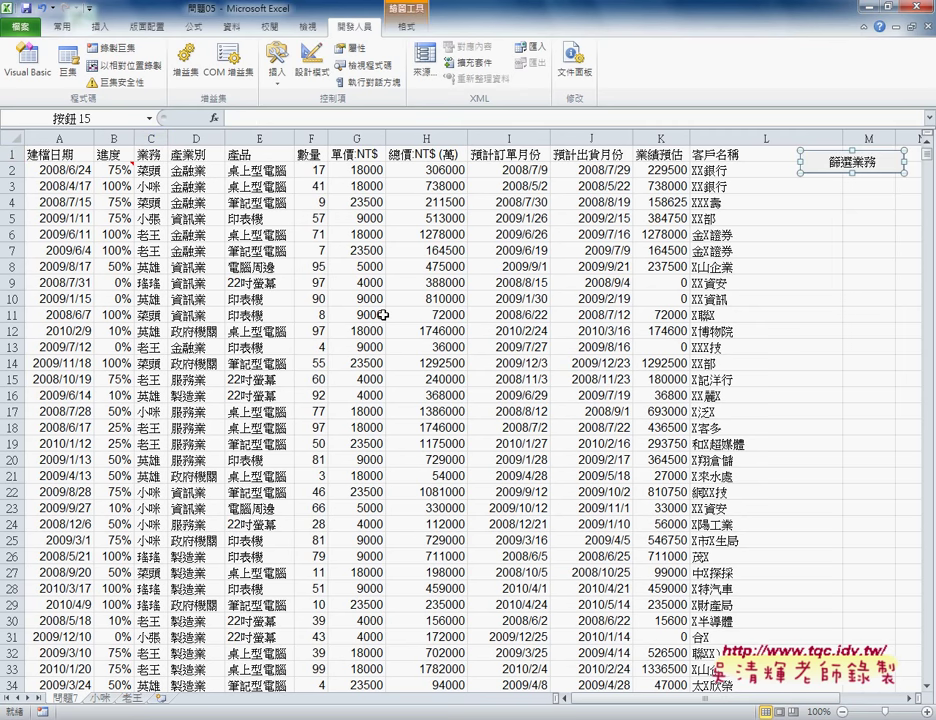
pyautogui.click(818, 191)
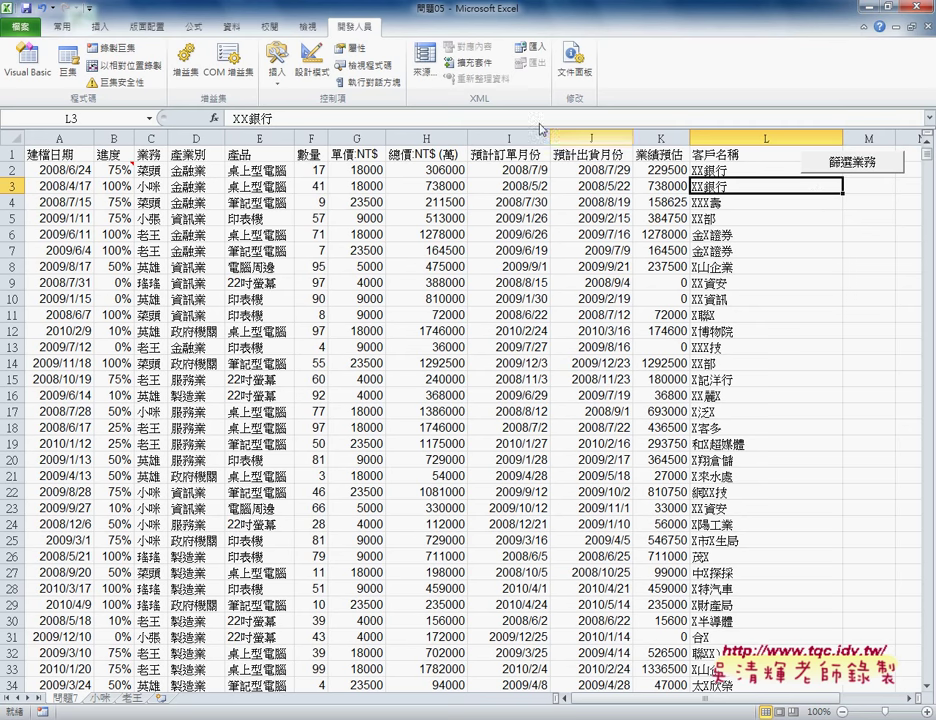
# Highlight the macro name 篩選業務 and the InputBox line that asks for a name
pyautogui.click(25, 62)
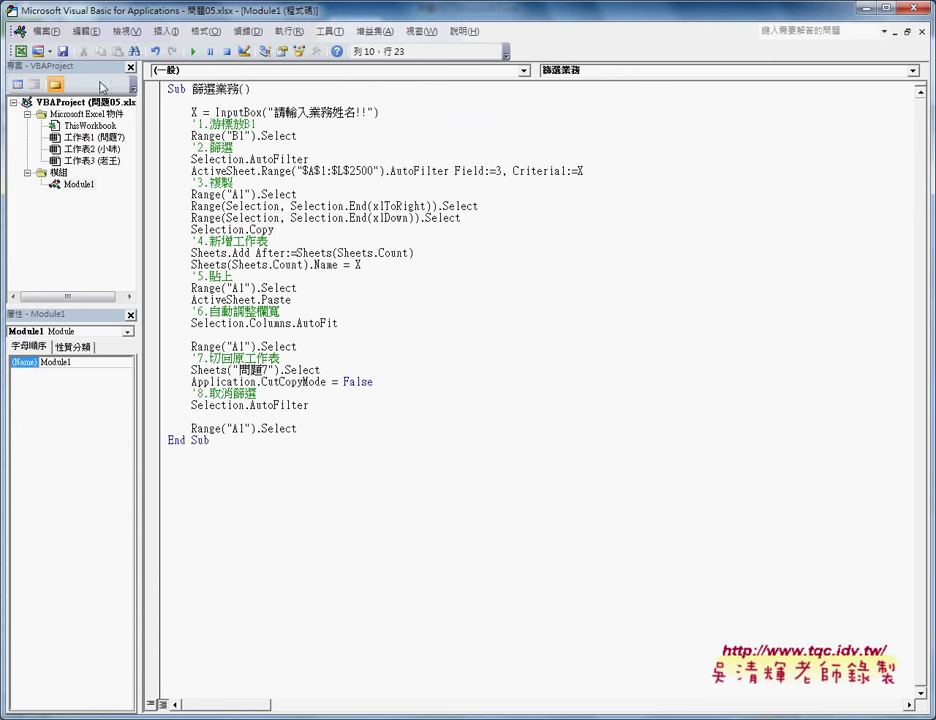
pyautogui.moveTo(191, 89); pyautogui.dragTo(227, 89)
pyautogui.hotkey('shift', 'Right')
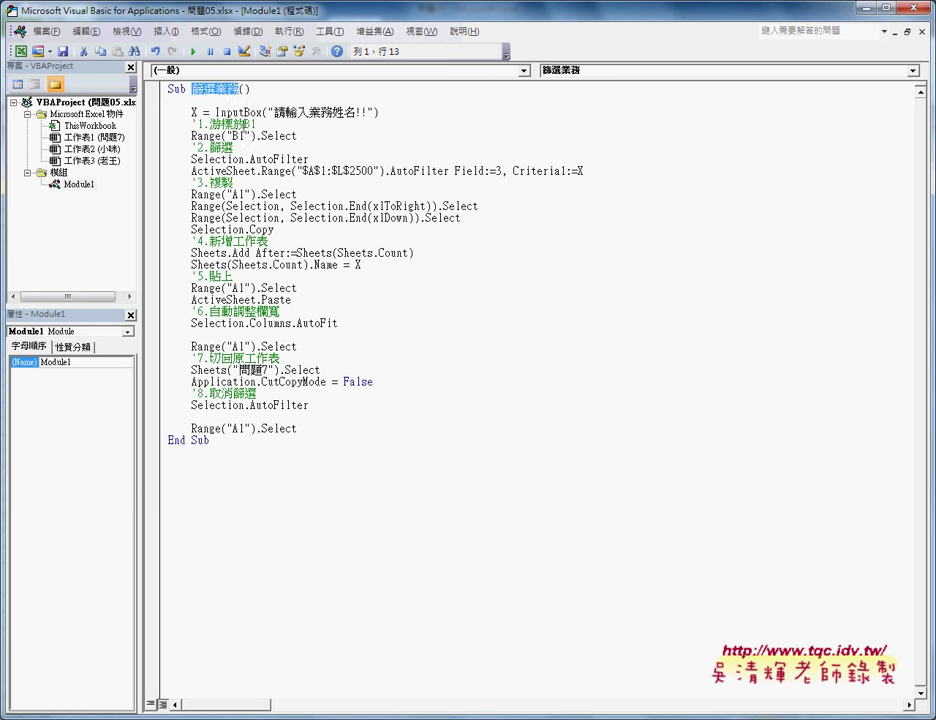
pyautogui.moveTo(380, 112); pyautogui.dragTo(214, 112)
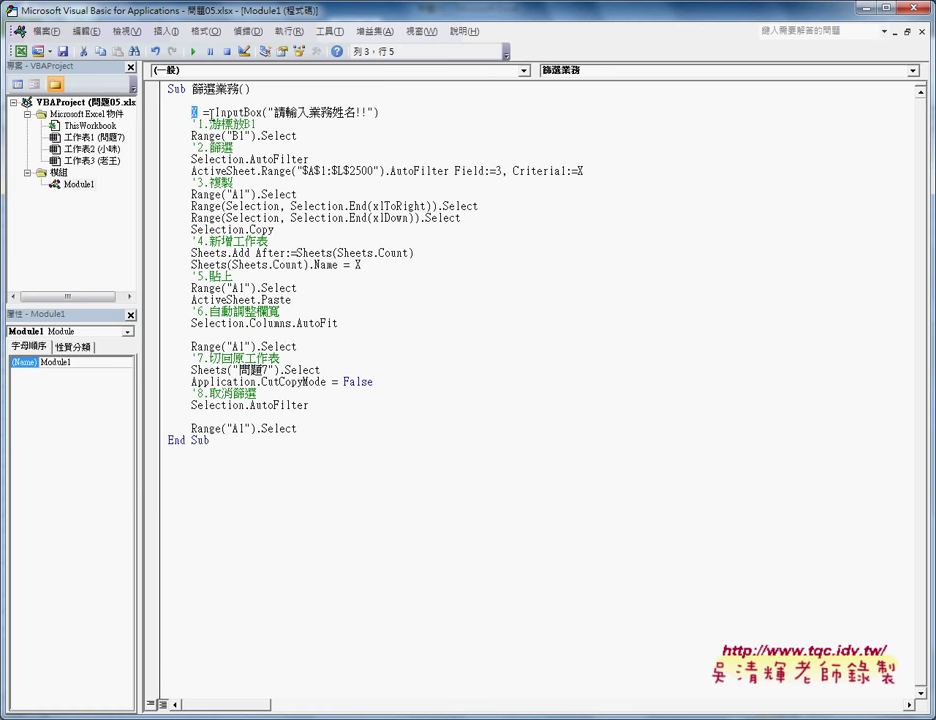
pyautogui.moveTo(215, 113); pyautogui.dragTo(382, 113)
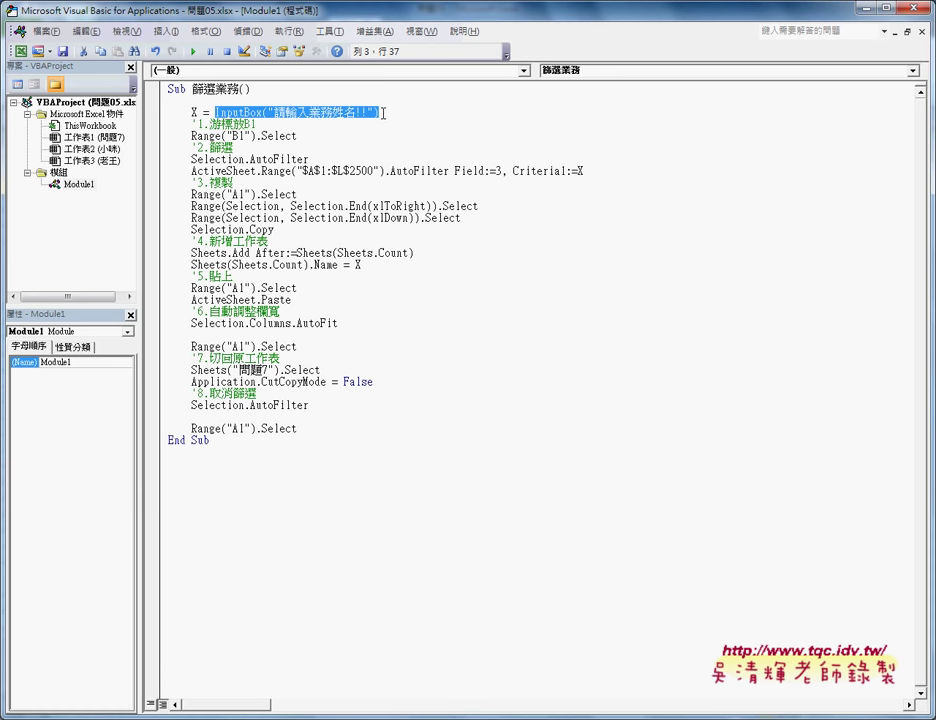
pyautogui.click(273, 170)
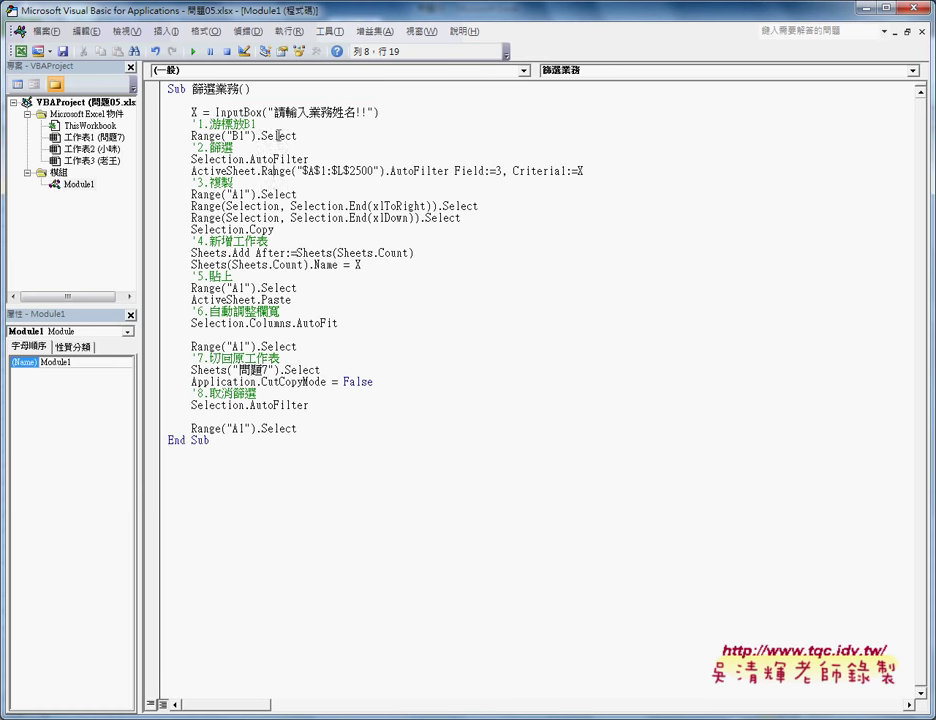
# Change the B1 reference to C, highlight AutoFilter, and float the editor over Excel
pyautogui.doubleClick(277, 135)
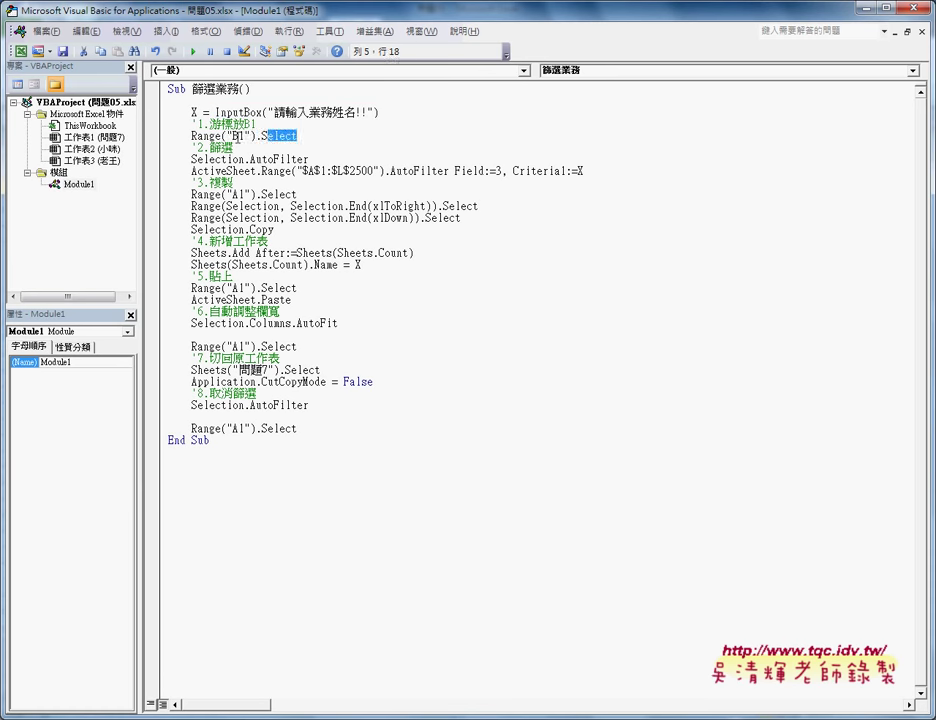
pyautogui.click(234, 135)
pyautogui.write('C')
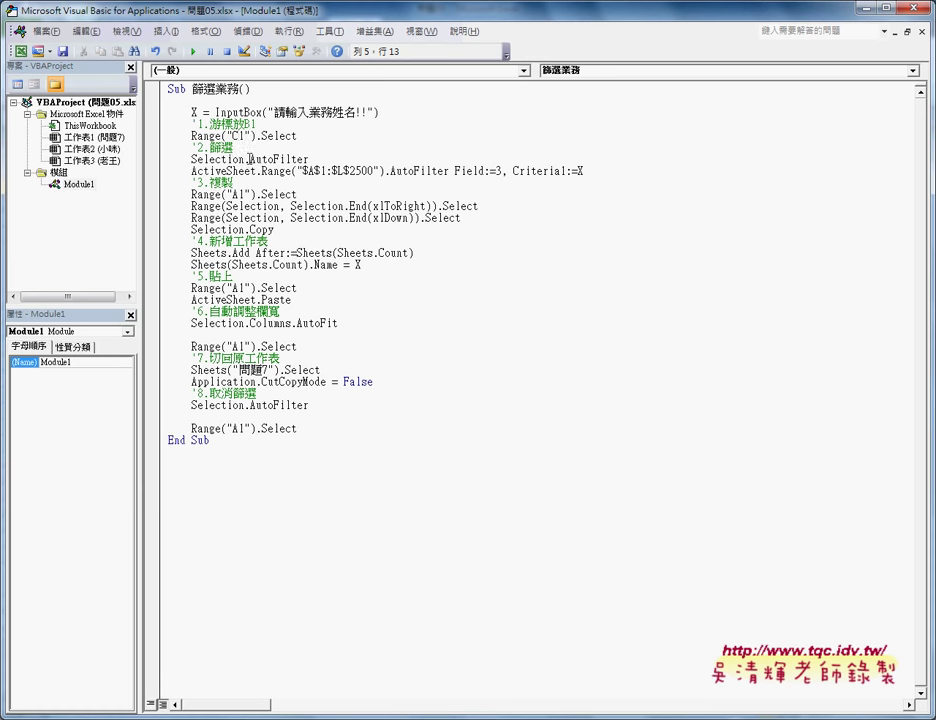
pyautogui.moveTo(250, 159); pyautogui.dragTo(311, 160)
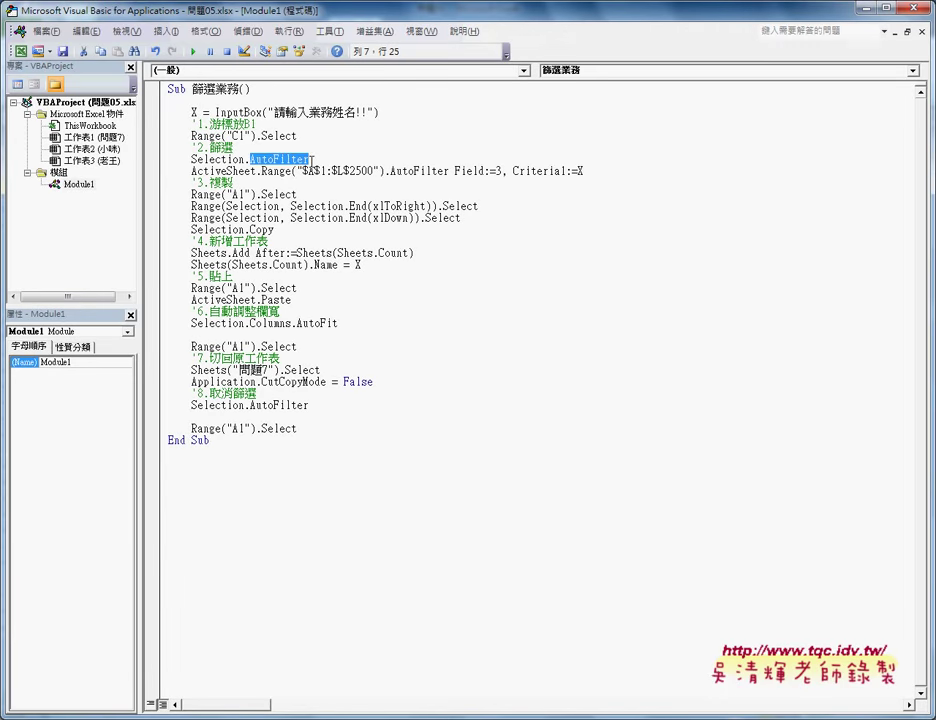
pyautogui.moveTo(190, 12); pyautogui.dragTo(366, 176)
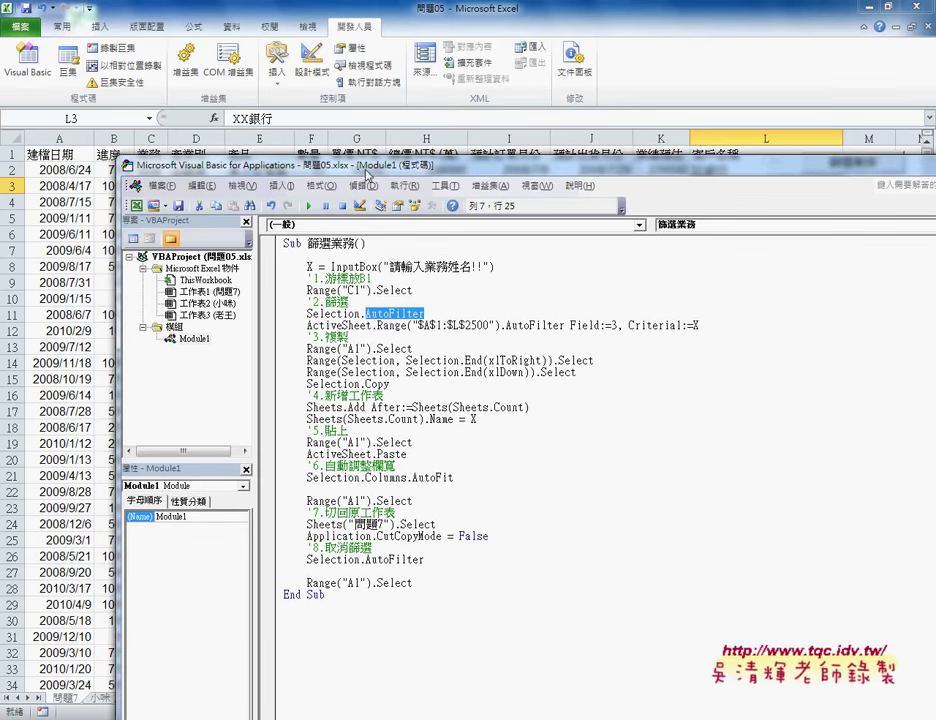
# Highlight the ActiveSheet $A$1:$L$2500 AutoFilter call and lower the code window below the headers
pyautogui.click(170, 26)
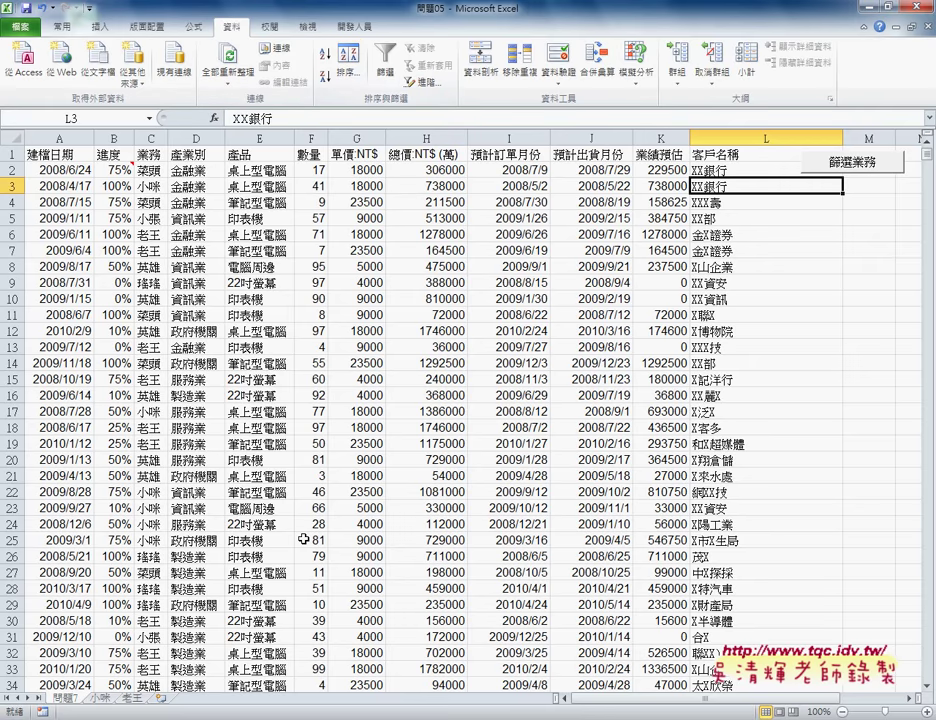
pyautogui.click(318, 673)
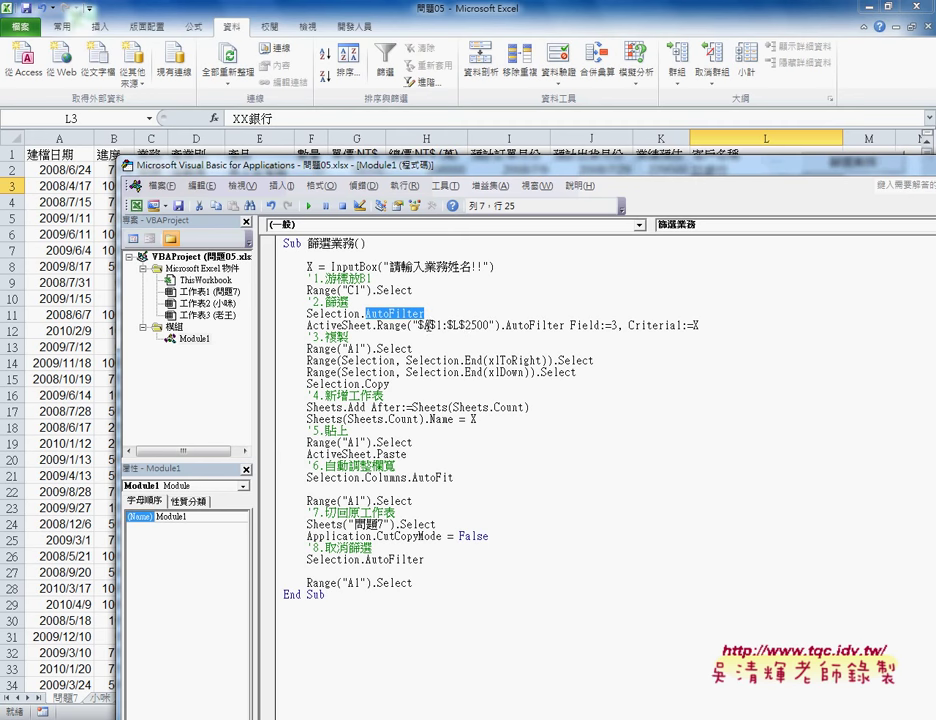
pyautogui.moveTo(411, 325); pyautogui.dragTo(495, 325)
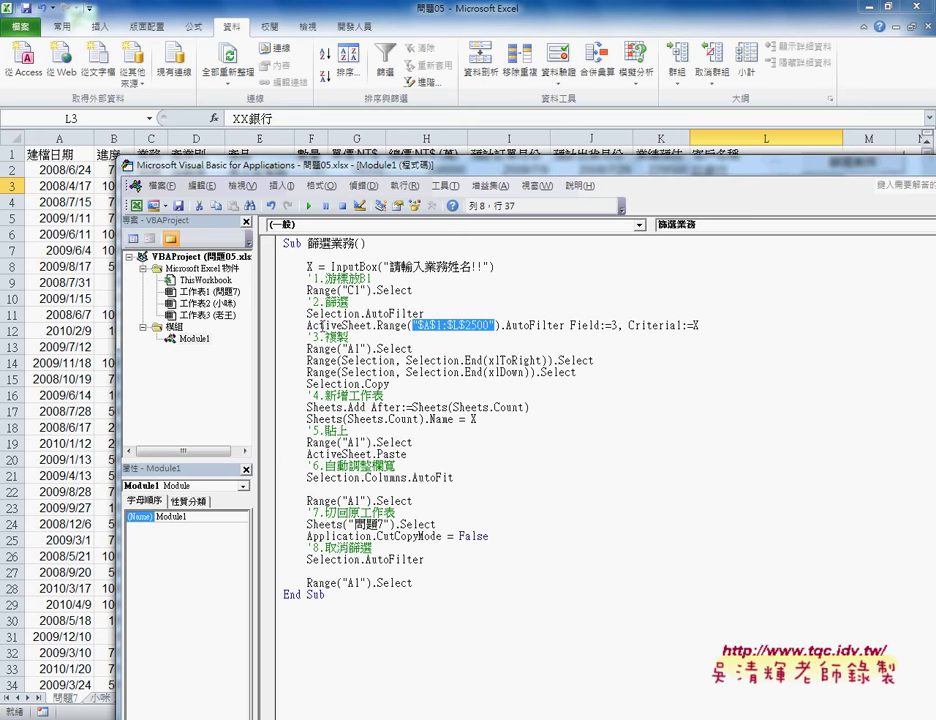
pyautogui.moveTo(307, 326); pyautogui.dragTo(597, 326)
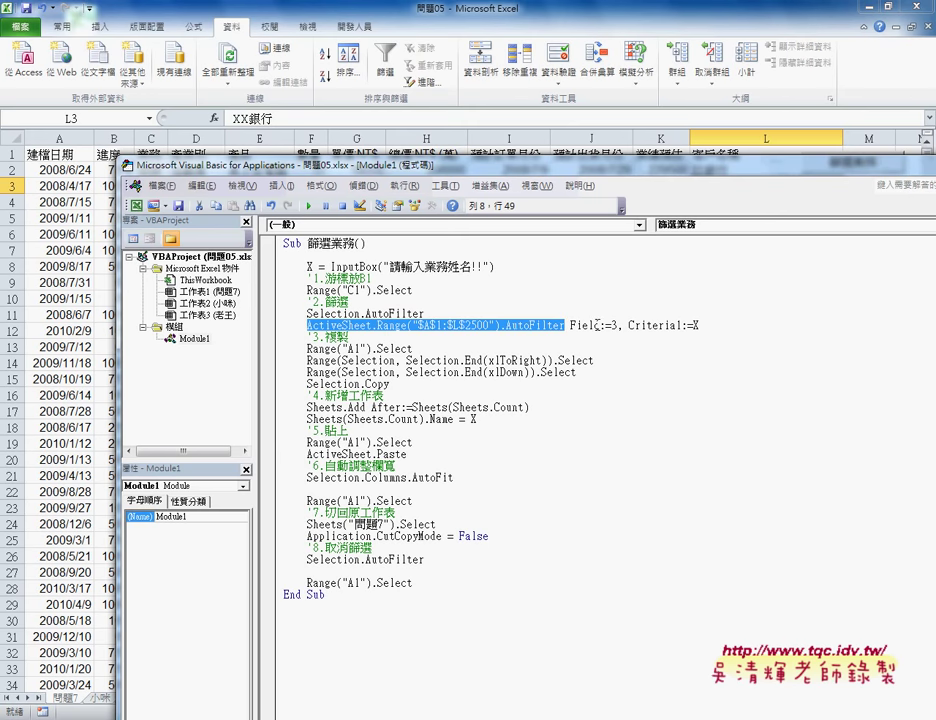
pyautogui.moveTo(422, 173); pyautogui.dragTo(358, 205)
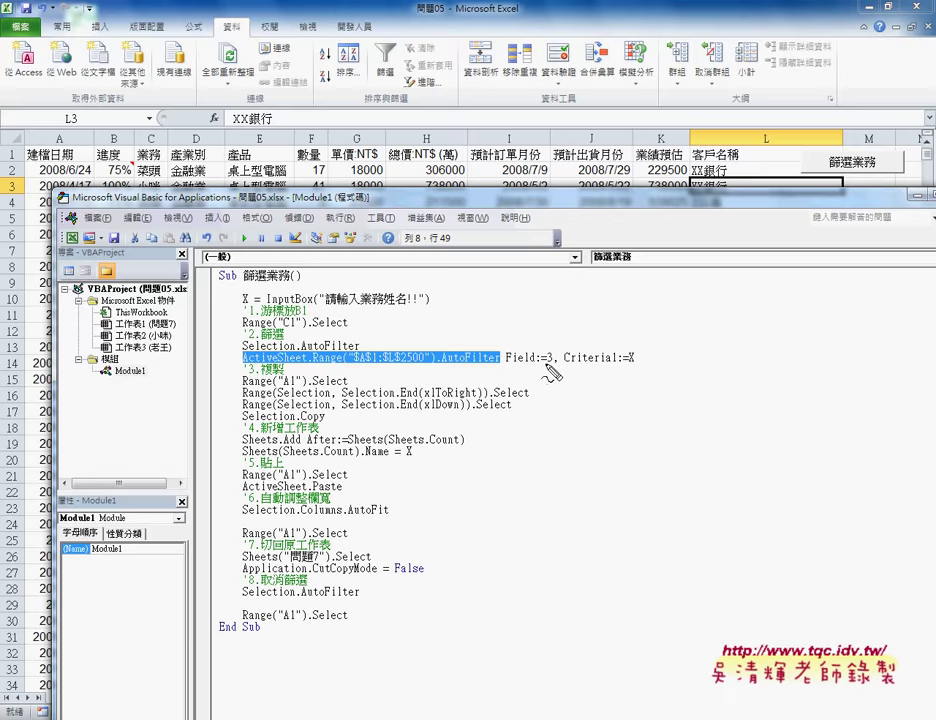
# Annotate Field:=3 with the pen, linking it to the 業務 column header
pyautogui.moveTo(541, 362); pyautogui.dragTo(553, 362)
pyautogui.moveTo(156, 172); pyautogui.dragTo(160, 168)
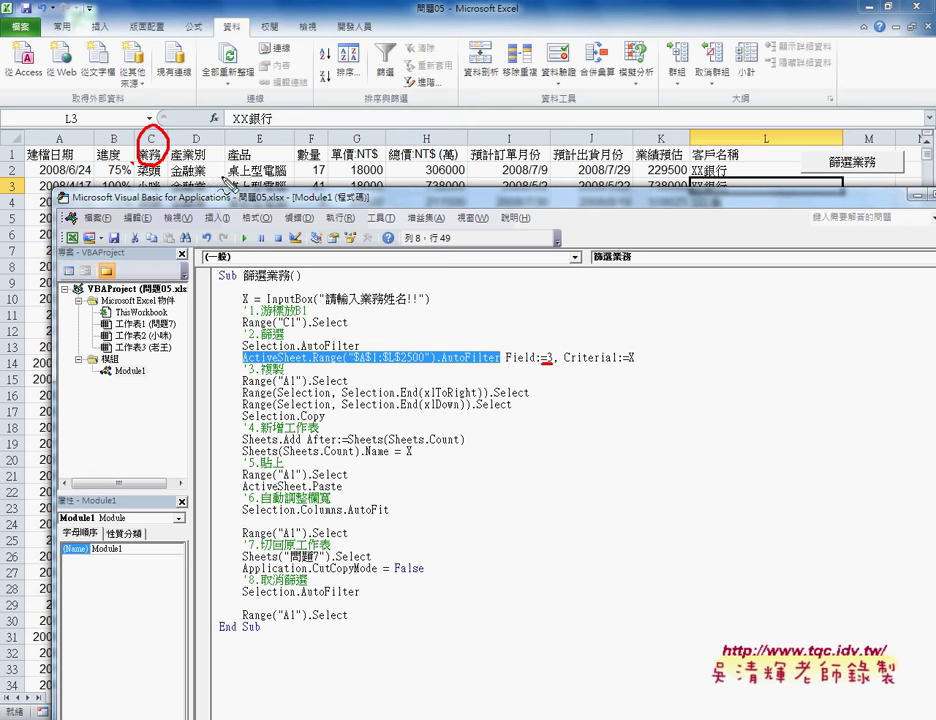
pyautogui.moveTo(546, 346); pyautogui.dragTo(126, 130)
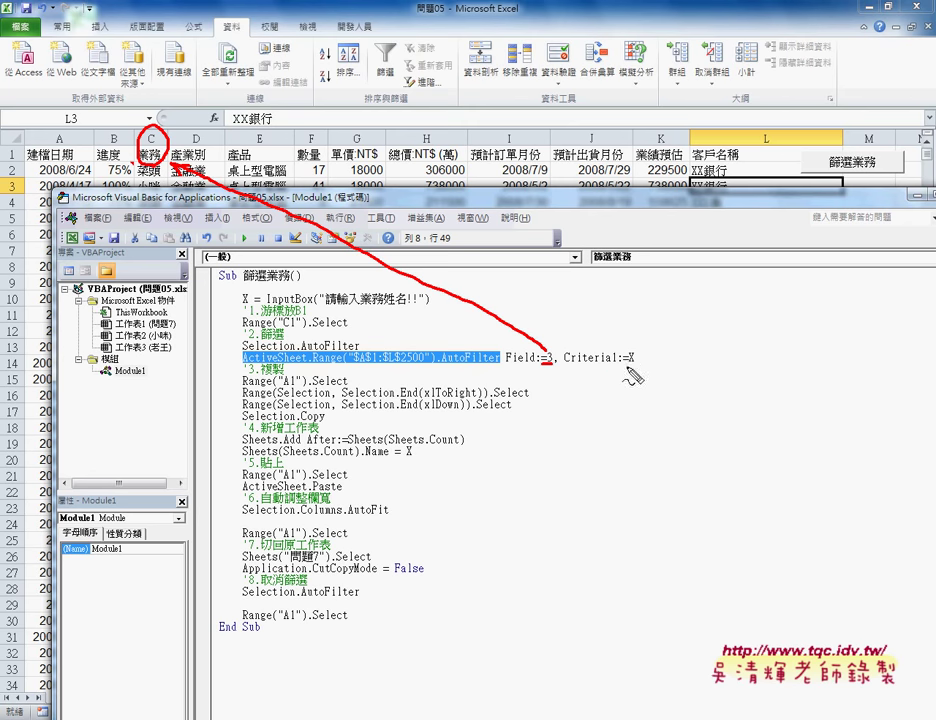
# Mark up Criteria1:=X with underlines and handwritten 1 and 2 notes
pyautogui.moveTo(628, 368); pyautogui.dragTo(641, 367)
pyautogui.moveTo(608, 285); pyautogui.dragTo(613, 311)
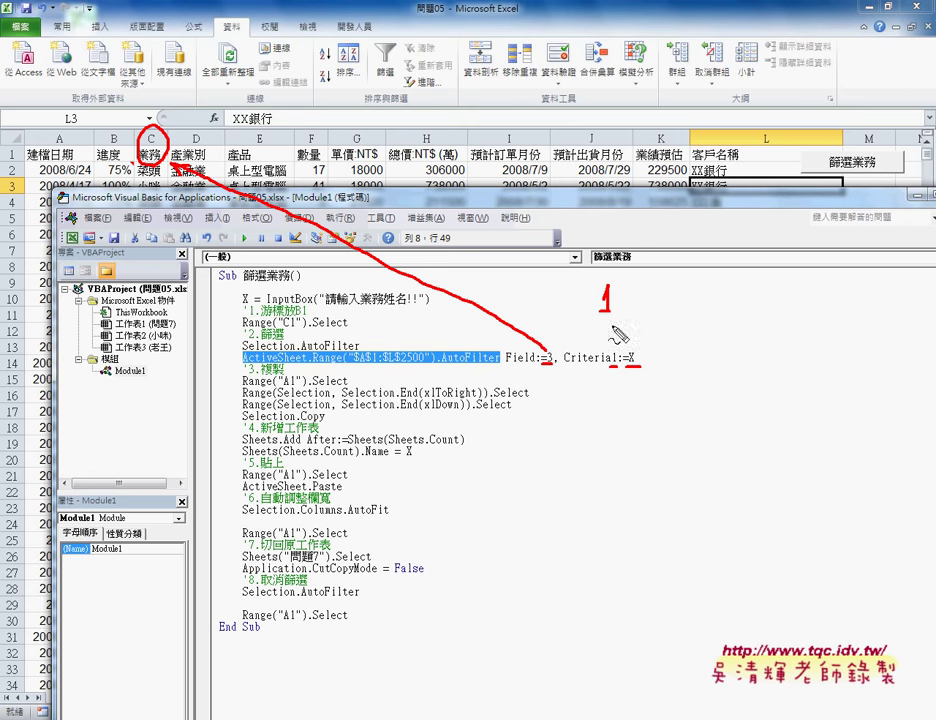
pyautogui.moveTo(566, 367); pyautogui.dragTo(602, 368)
pyautogui.moveTo(660, 291); pyautogui.dragTo(678, 304)
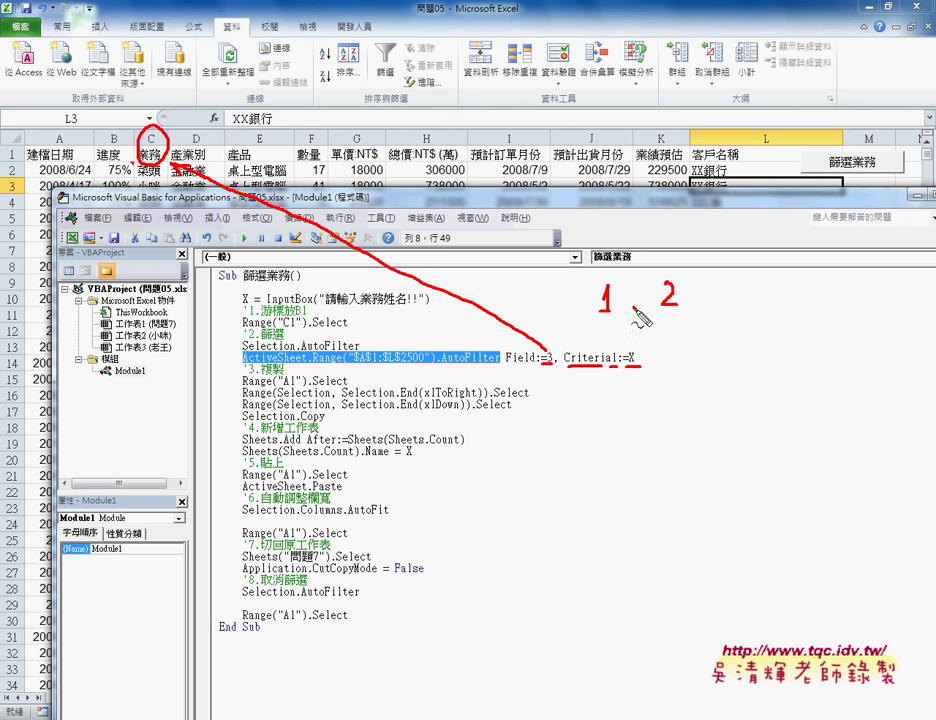
pyautogui.click(634, 306)
pyautogui.moveTo(688, 350); pyautogui.dragTo(684, 348)
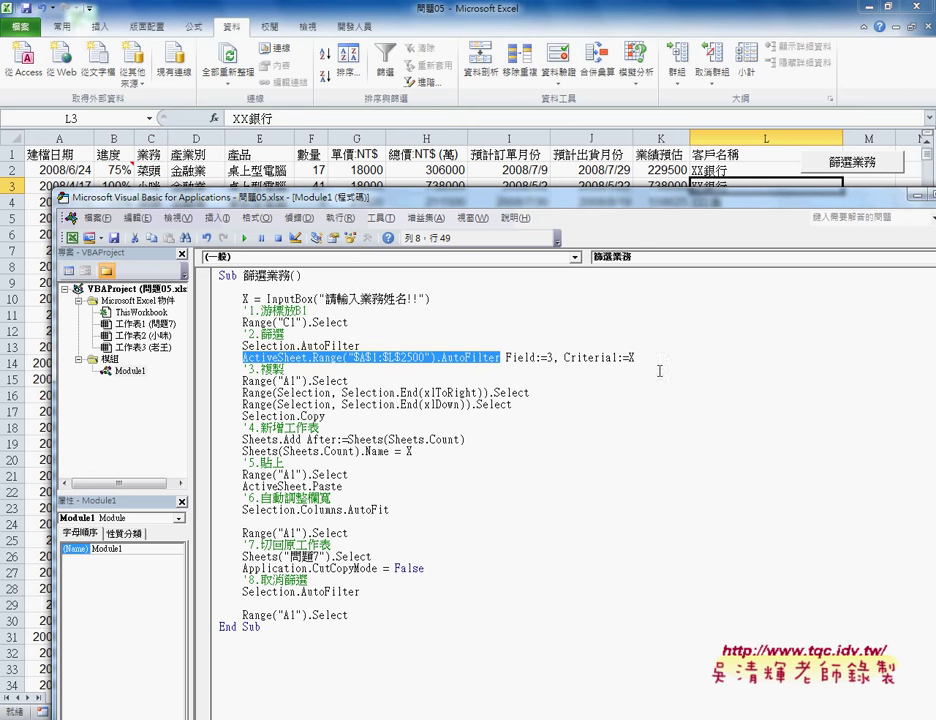
# Select C1, turn on filtering, and view the 業務 column's filter options
pyautogui.click(348, 155)
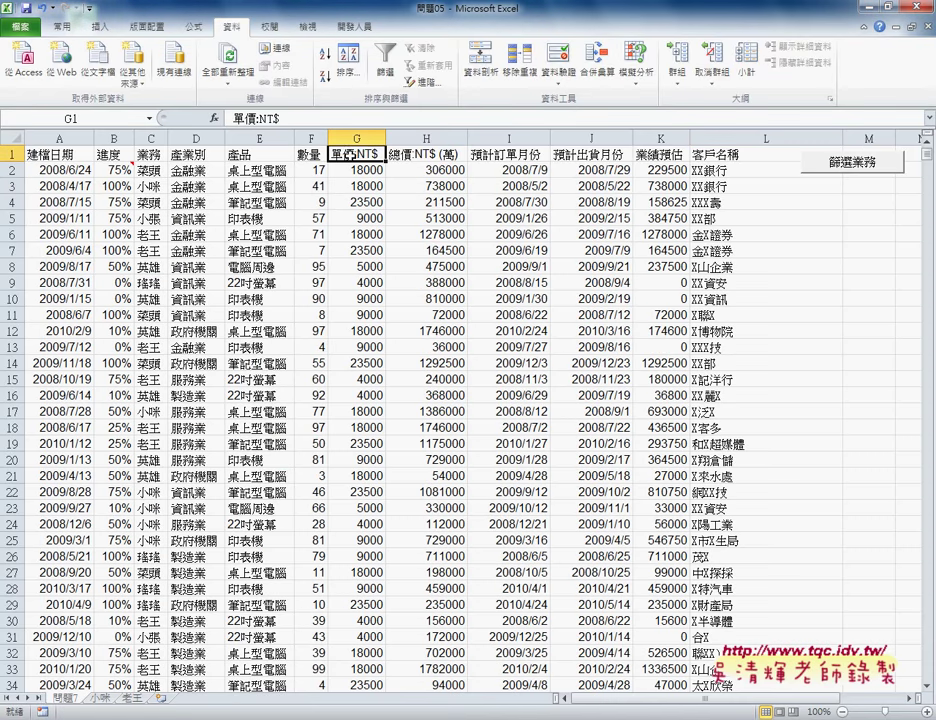
pyautogui.click(150, 155)
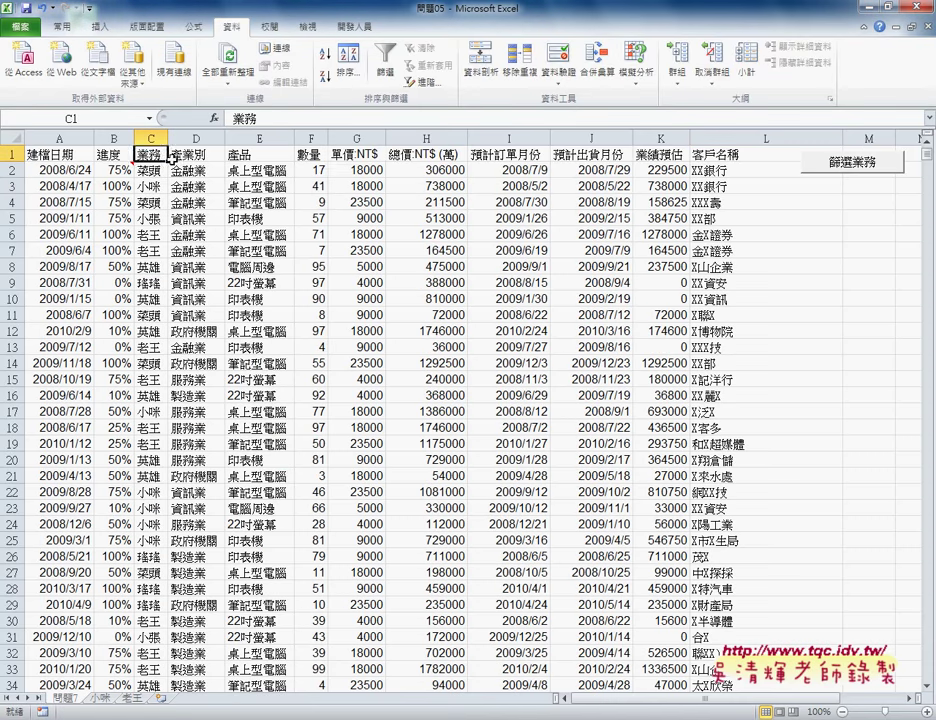
pyautogui.click(385, 62)
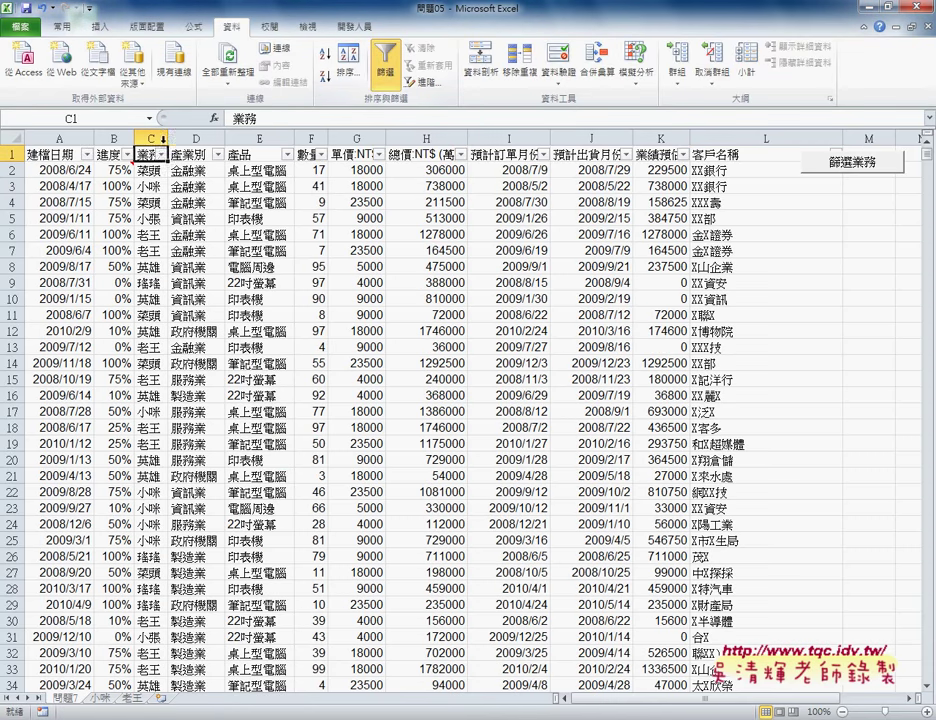
pyautogui.click(160, 154)
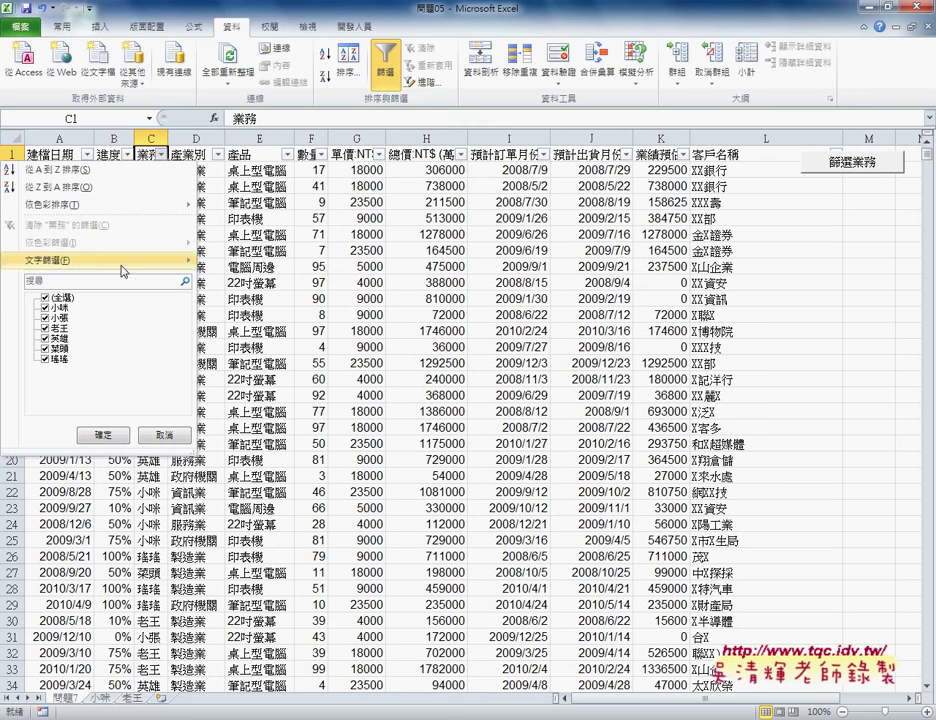
pyautogui.moveTo(123, 270)
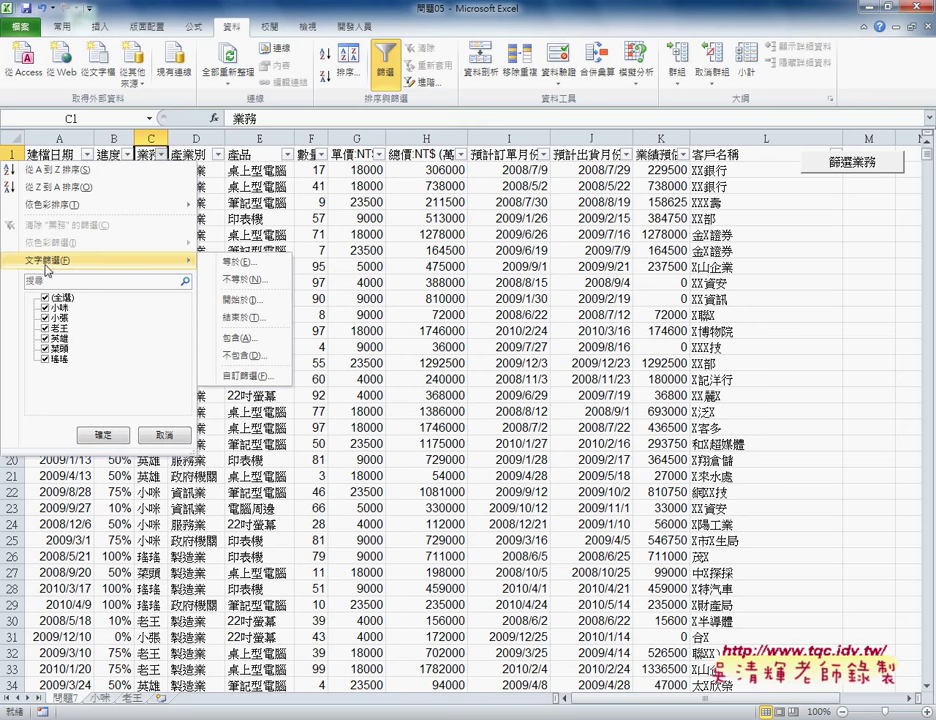
# Open the 總價:NT$ (萬) filter and show its 數字篩選 number-filter choices
pyautogui.click(418, 157)
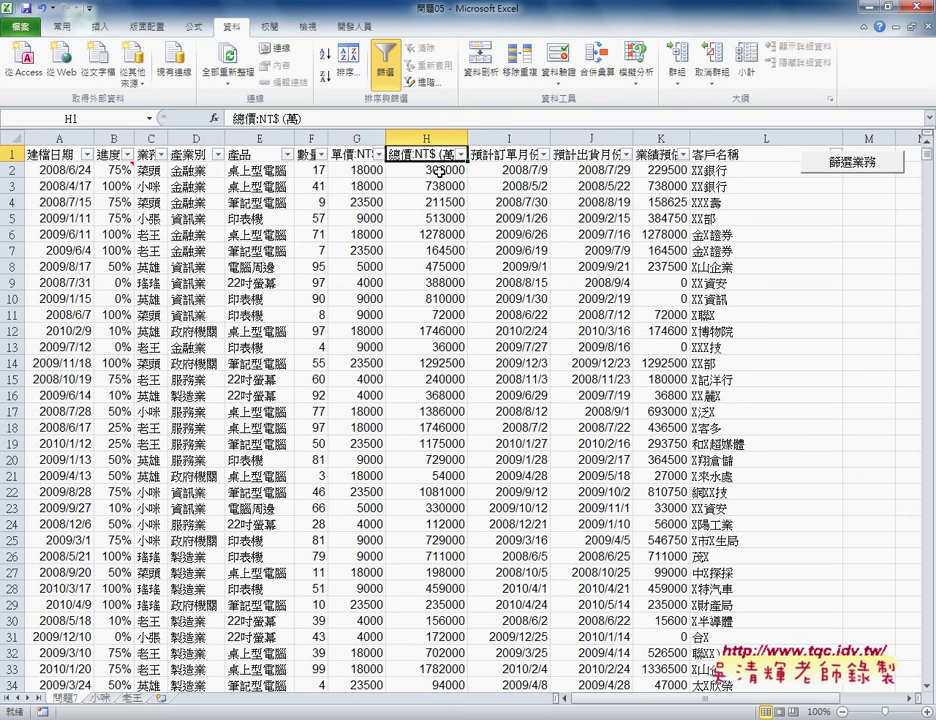
pyautogui.click(461, 154)
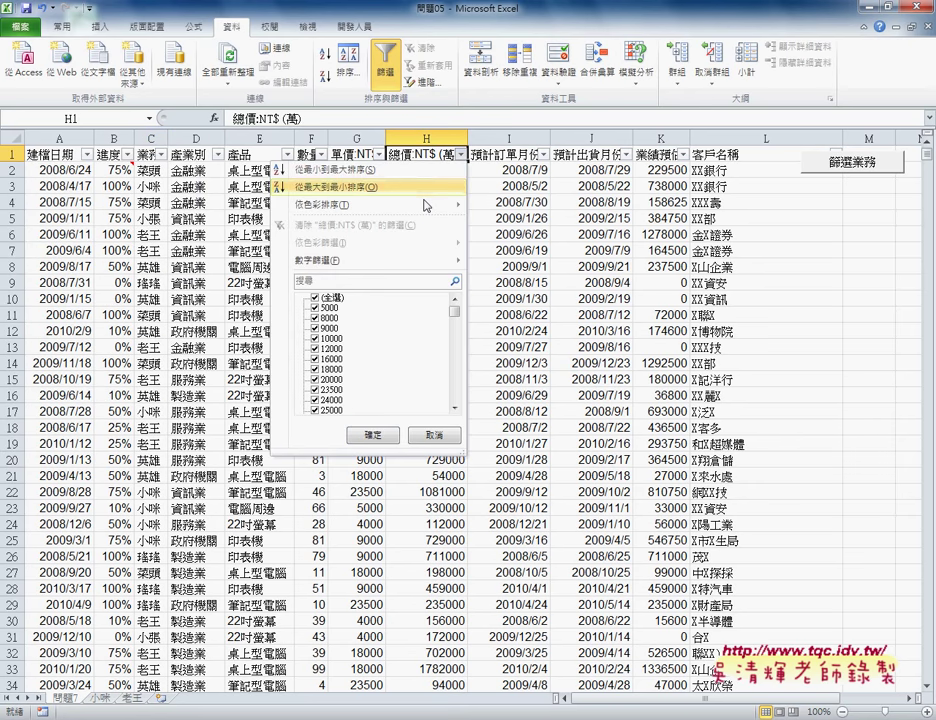
pyautogui.moveTo(353, 266)
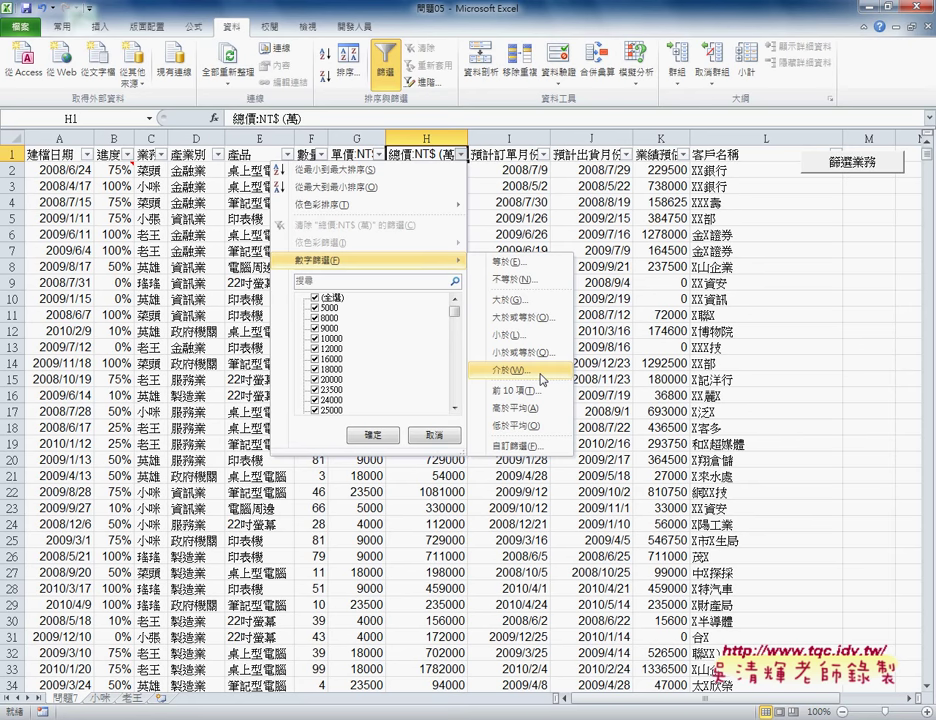
# View the 建檔日期 column's 日期篩選 date-filter options, then close without filtering
pyautogui.click(86, 158)
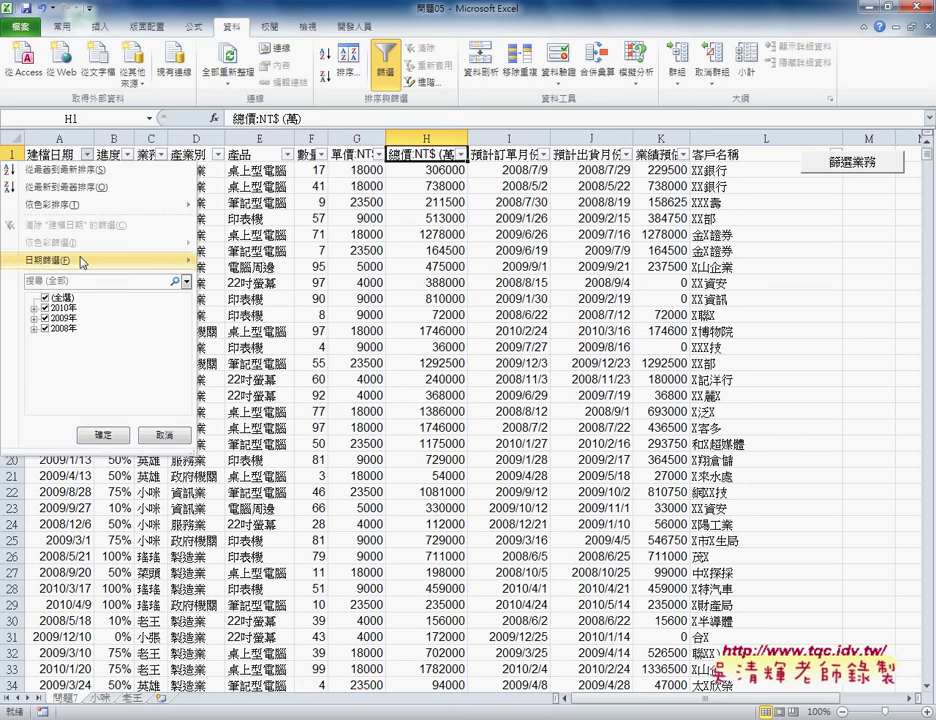
pyautogui.moveTo(82, 262)
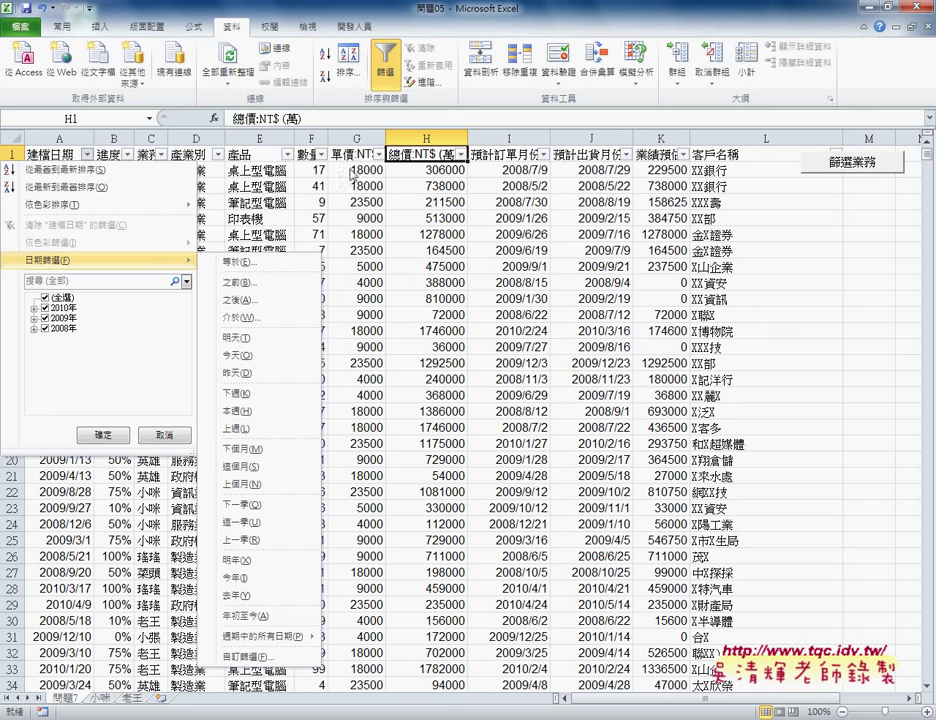
pyautogui.click(348, 75)
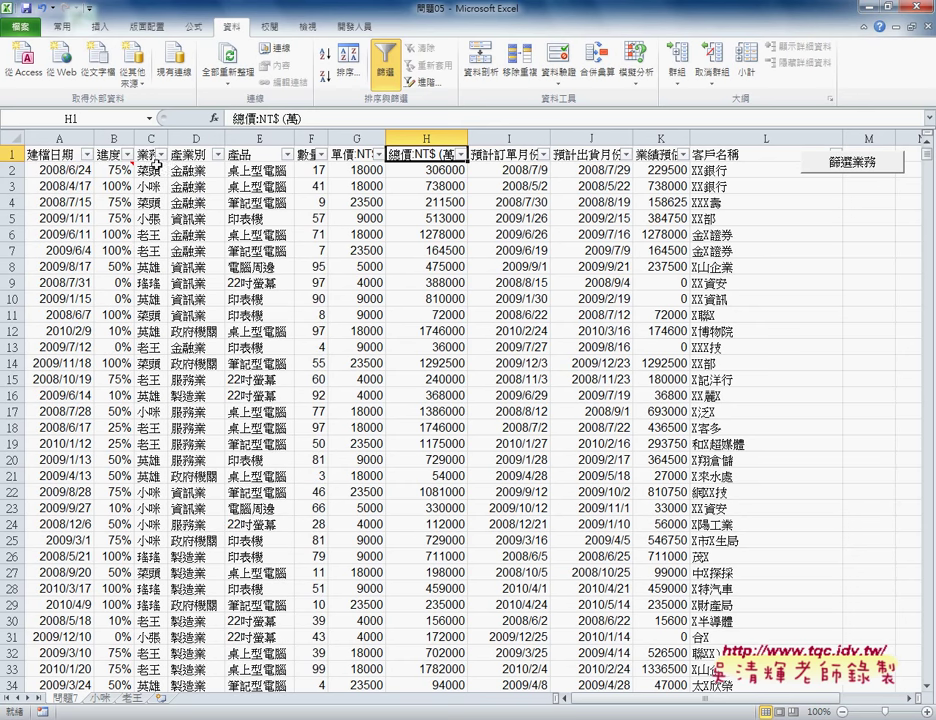
# View the 業務 column's 文字篩選 text-filter options, then return to the macro code
pyautogui.click(160, 155)
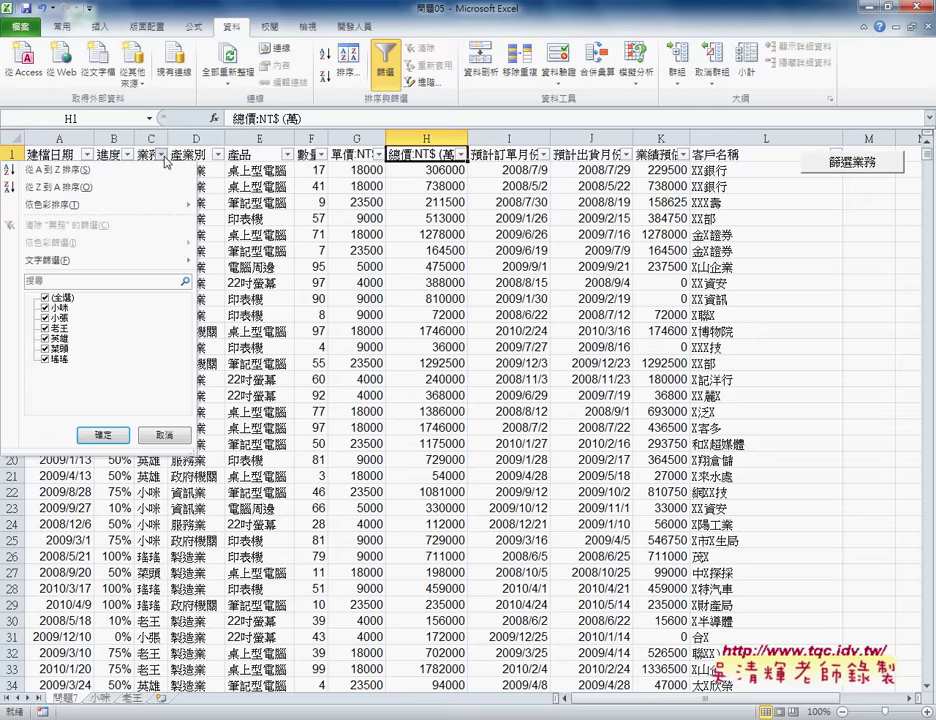
pyautogui.moveTo(156, 270)
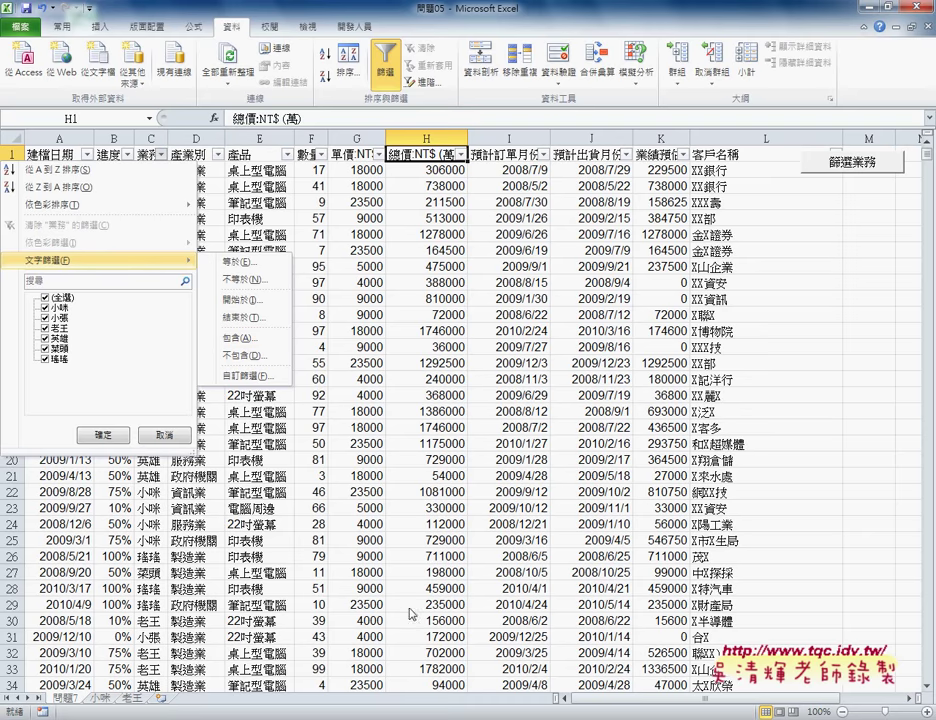
pyautogui.click(376, 659)
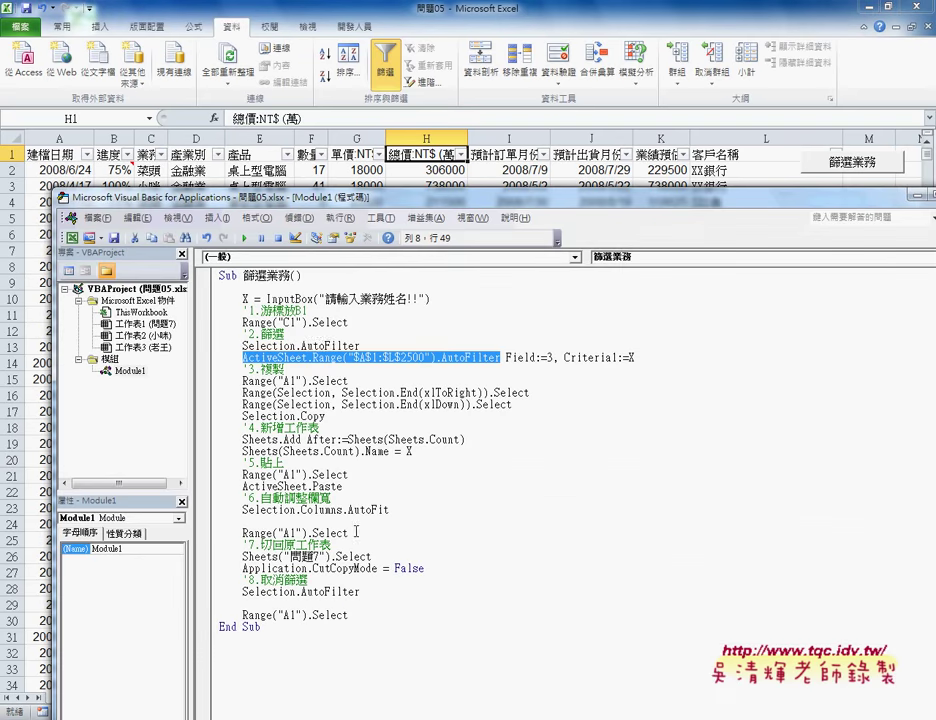
# Move the code over the sheet and highlight the macro name and step comments
pyautogui.moveTo(238, 196); pyautogui.dragTo(186, 122)
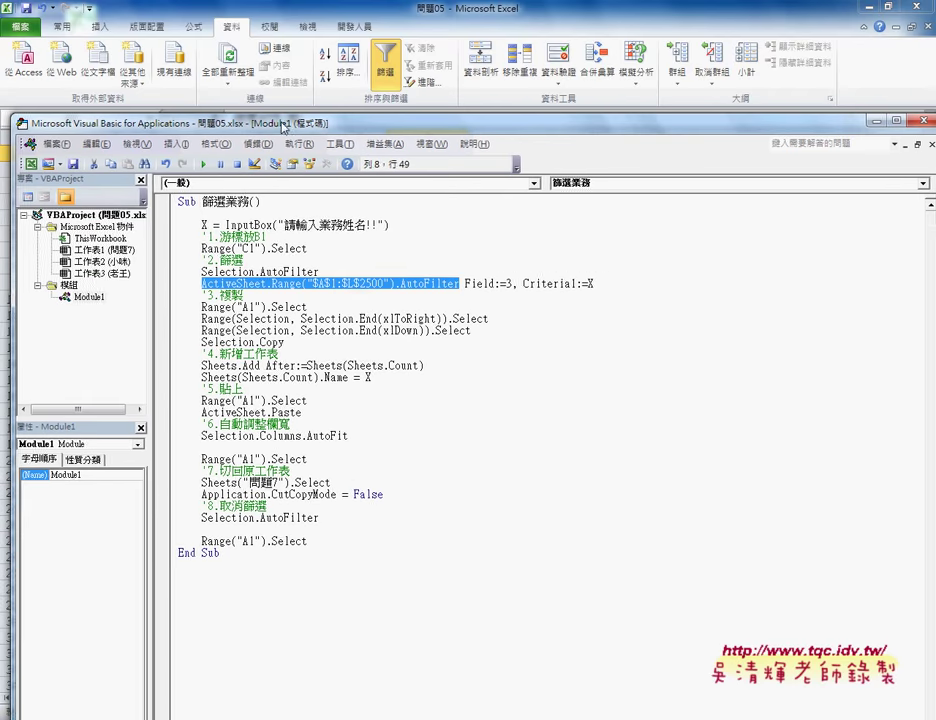
pyautogui.moveTo(201, 201); pyautogui.dragTo(248, 203)
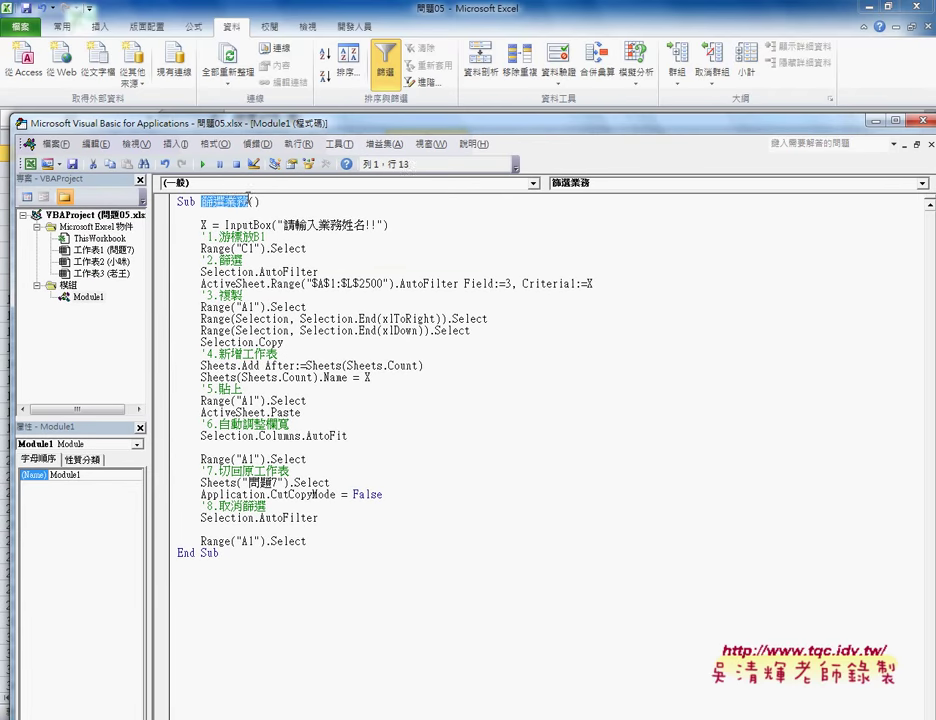
pyautogui.click(220, 237)
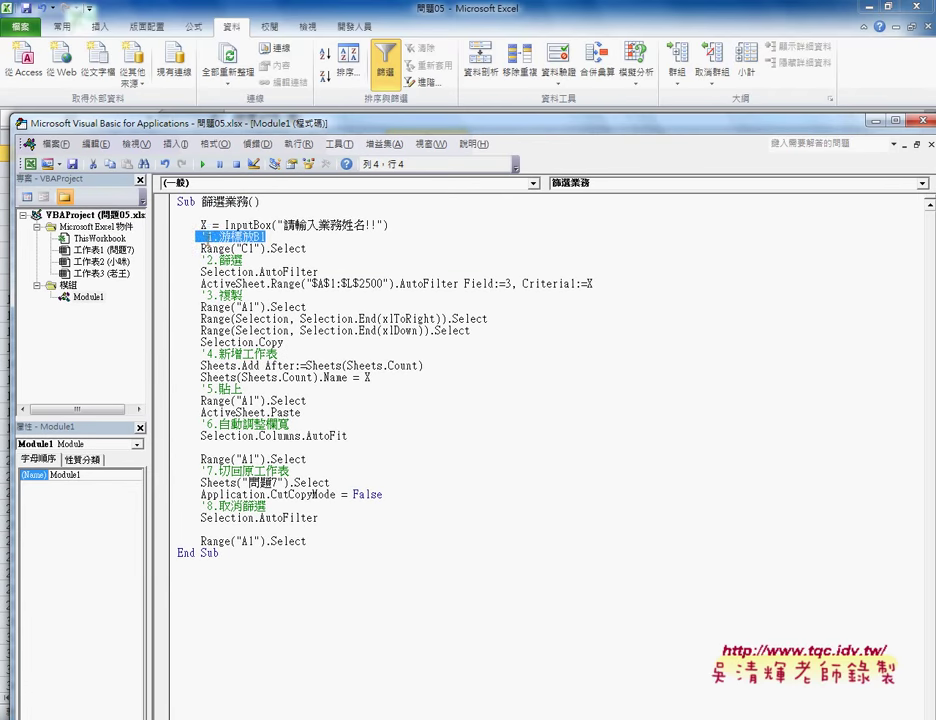
pyautogui.click(245, 261)
pyautogui.moveTo(245, 261); pyautogui.dragTo(200, 261)
pyautogui.moveTo(242, 296); pyautogui.dragTo(200, 296)
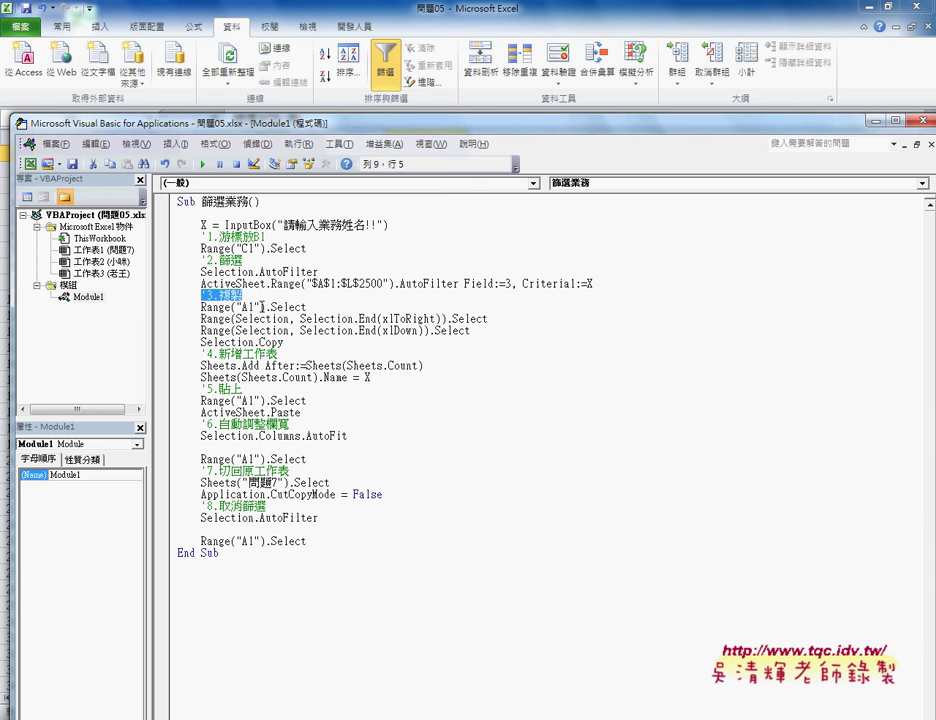
pyautogui.click(250, 307)
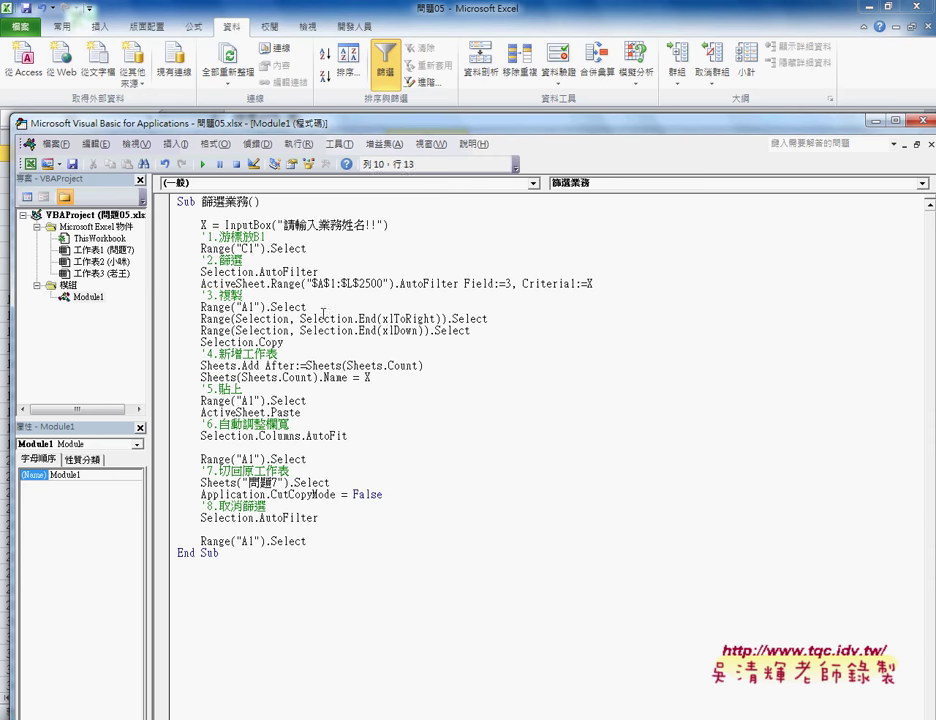
# Highlight the 3.複製 copy-step code block line by line
pyautogui.click(326, 318)
pyautogui.moveTo(207, 318); pyautogui.dragTo(437, 318)
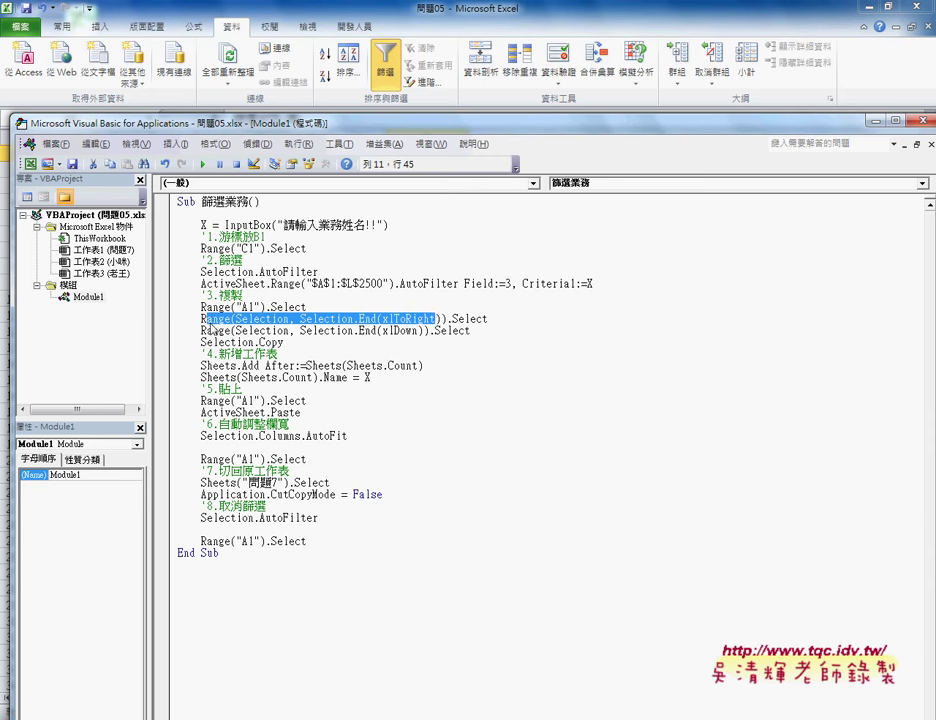
pyautogui.moveTo(202, 330); pyautogui.dragTo(383, 330)
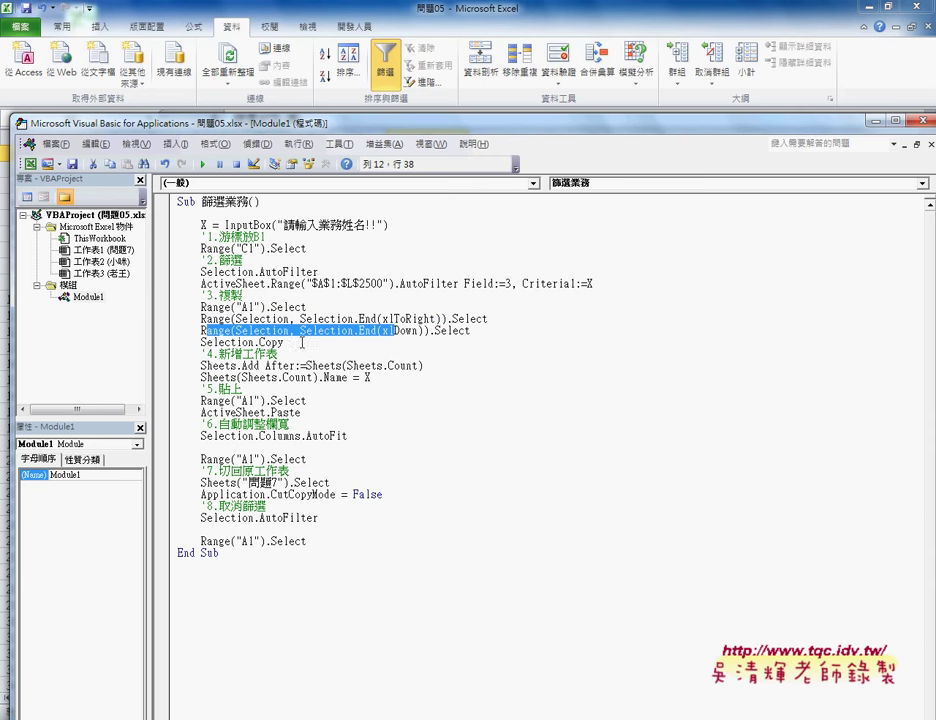
pyautogui.moveTo(295, 342)
pyautogui.mouseDown()
pyautogui.moveTo(213, 342)
pyautogui.moveTo(163, 312)
pyautogui.mouseUp()
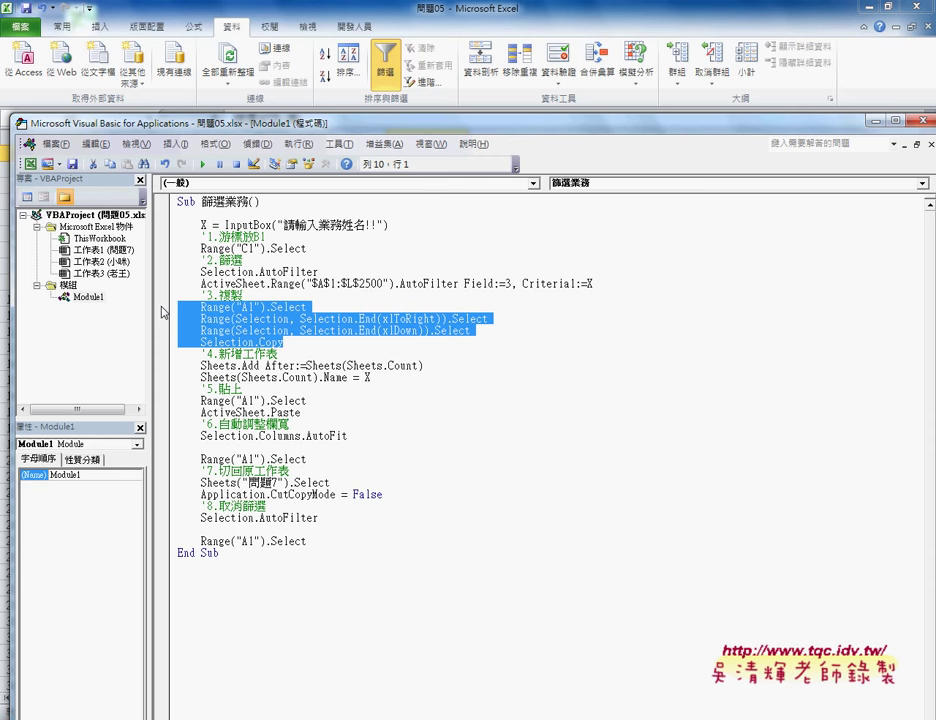
pyautogui.moveTo(240, 124)
pyautogui.mouseDown()
pyautogui.moveTo(338, 28)
pyautogui.moveTo(320, 93)
pyautogui.moveTo(260, 33)
pyautogui.mouseUp()
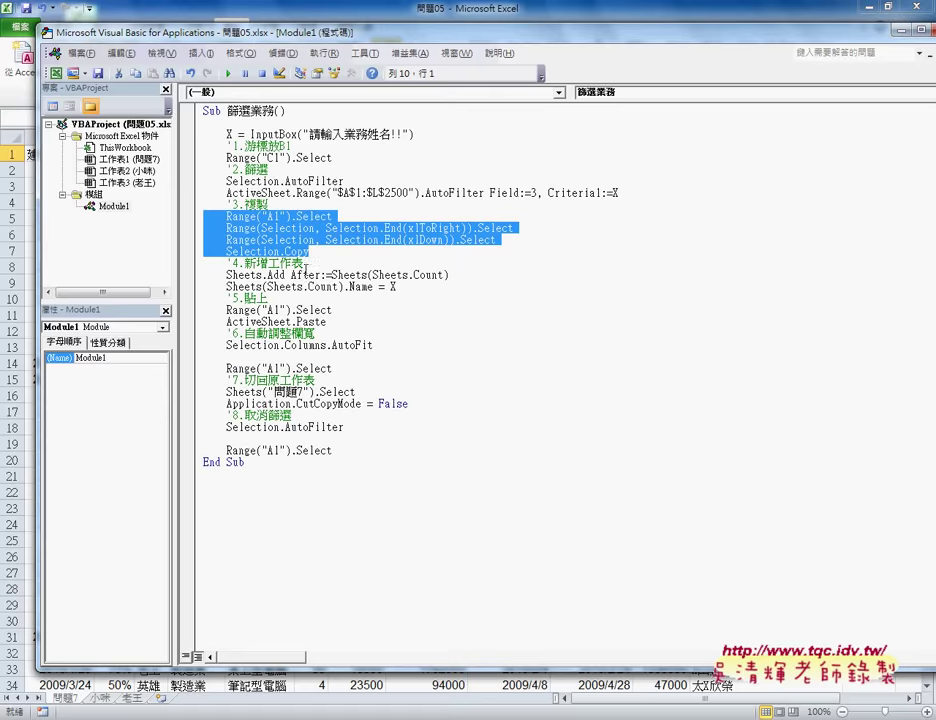
pyautogui.click(227, 275)
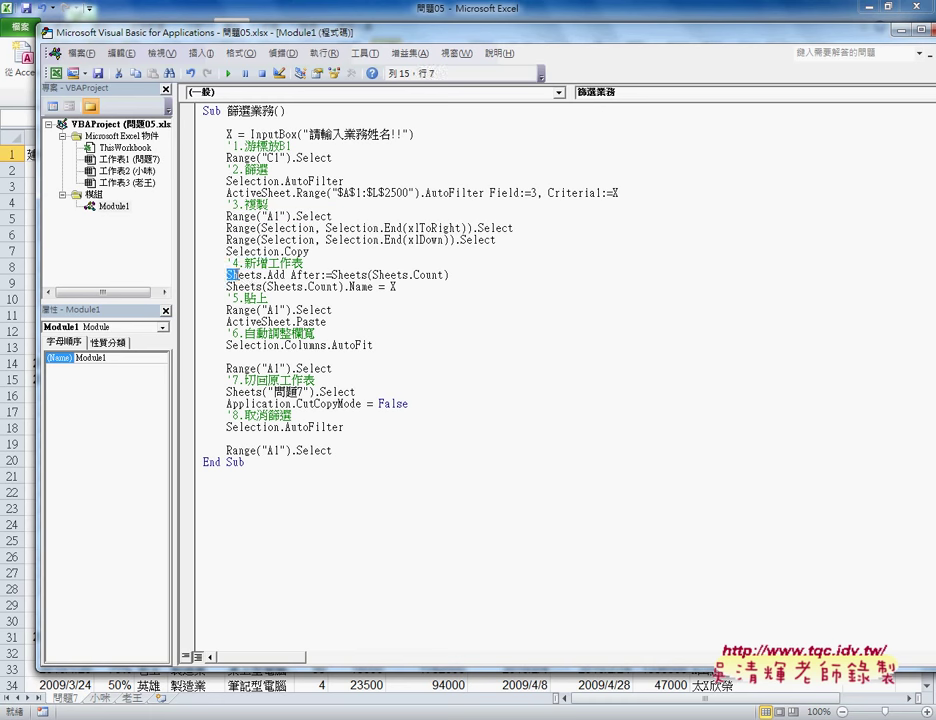
pyautogui.moveTo(227, 275); pyautogui.dragTo(258, 278)
pyautogui.moveTo(321, 275); pyautogui.dragTo(331, 275)
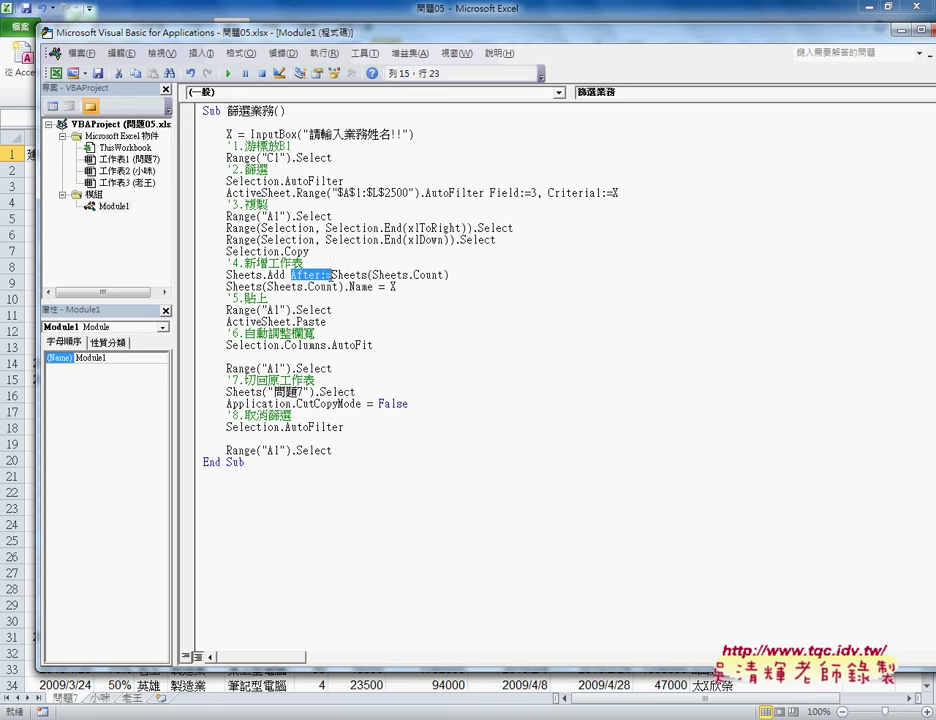
pyautogui.moveTo(332, 274); pyautogui.dragTo(443, 277)
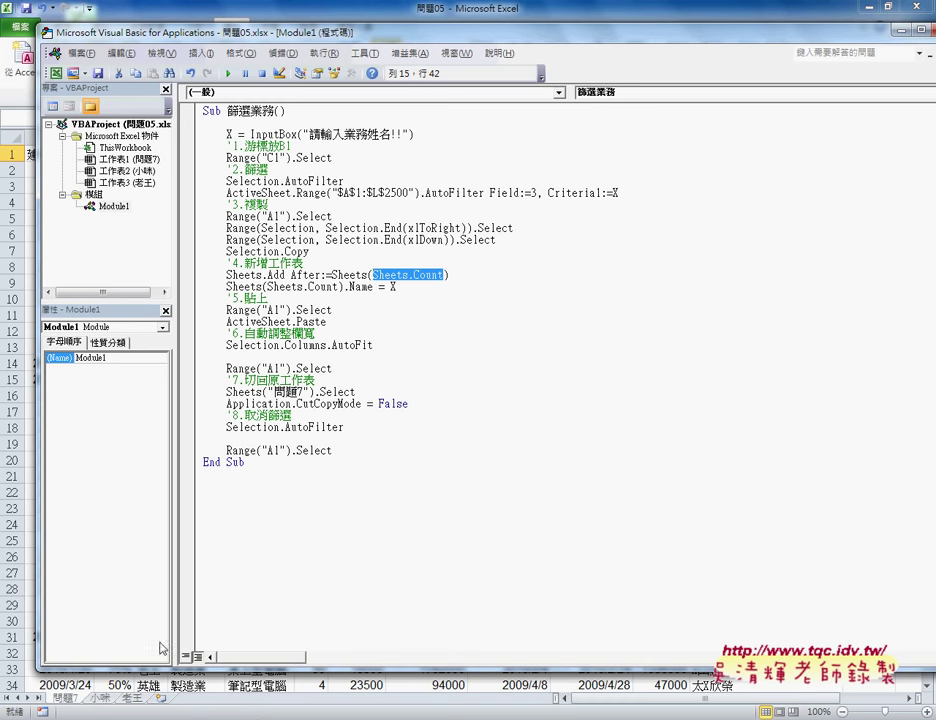
pyautogui.moveTo(343, 287); pyautogui.dragTo(226, 287)
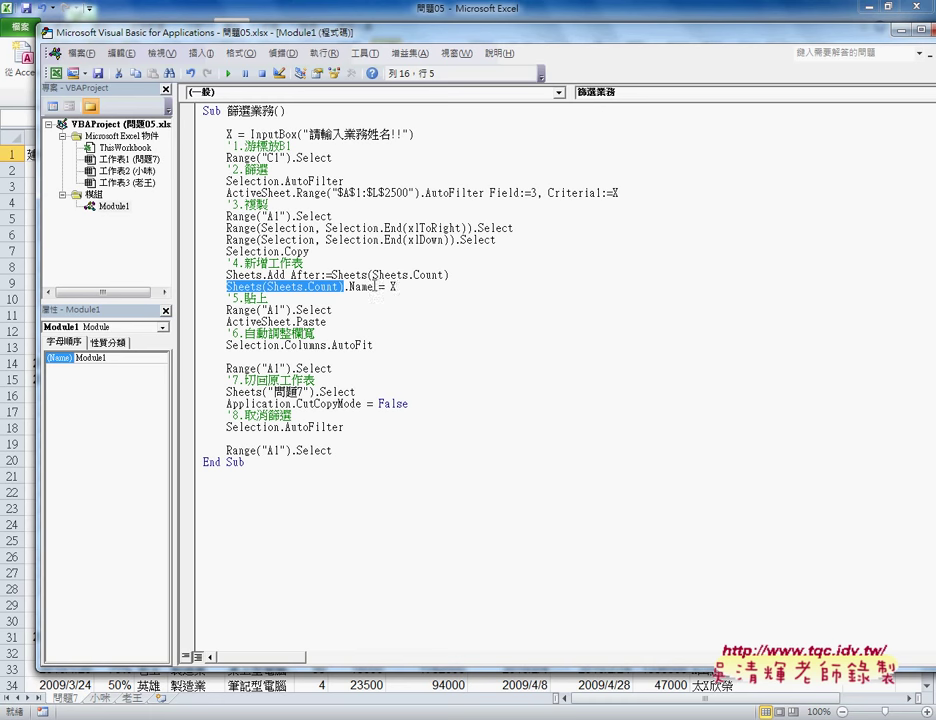
pyautogui.doubleClick(392, 287)
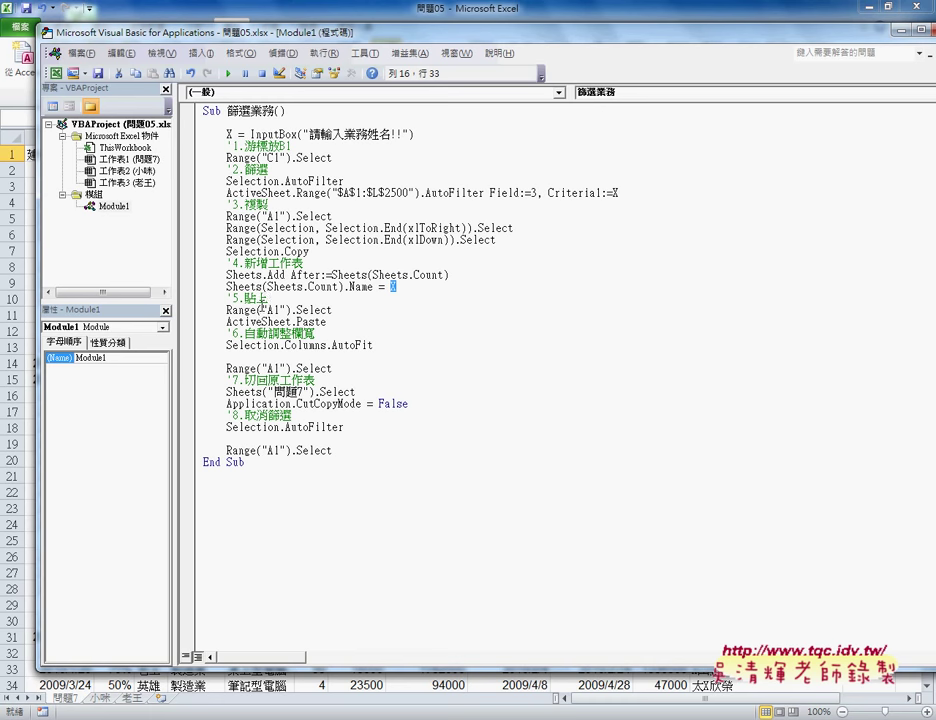
pyautogui.moveTo(226, 311); pyautogui.dragTo(338, 310)
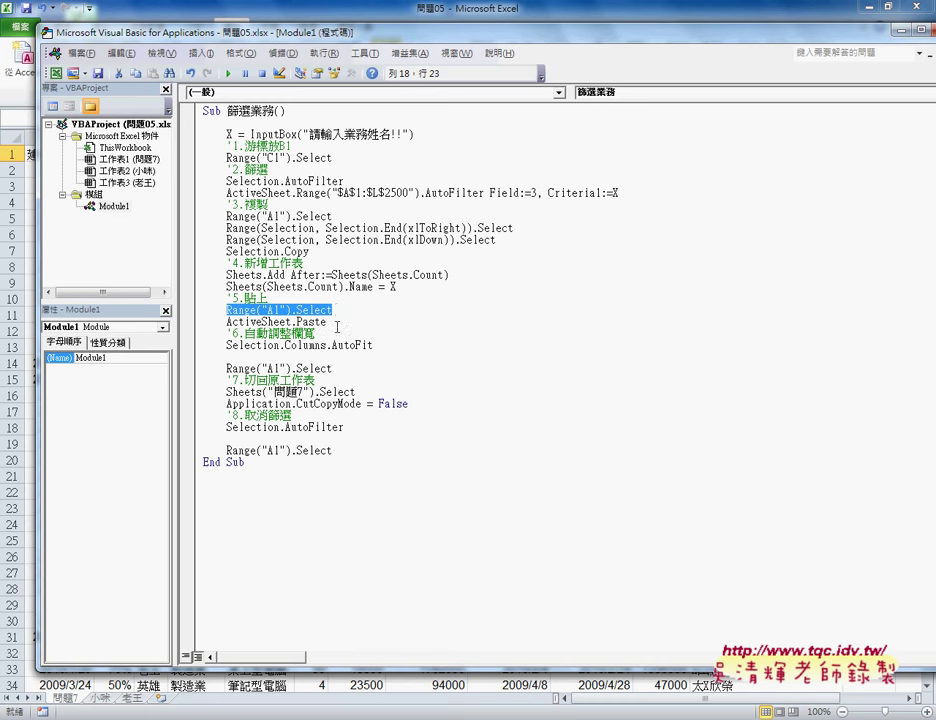
pyautogui.moveTo(328, 322); pyautogui.dragTo(204, 310)
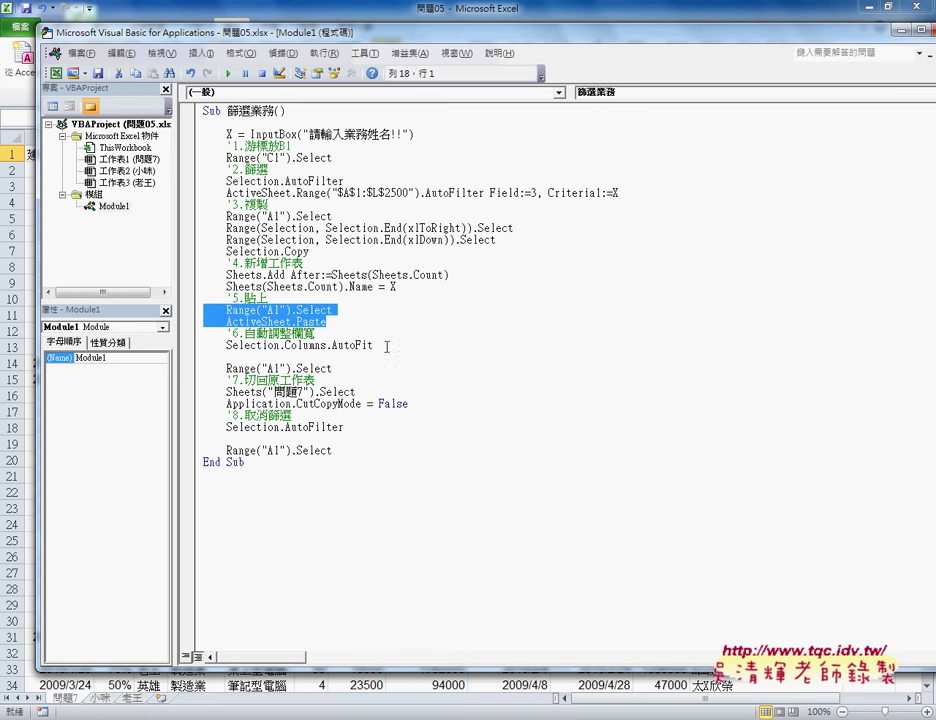
pyautogui.click(288, 344)
pyautogui.moveTo(288, 344); pyautogui.dragTo(378, 344)
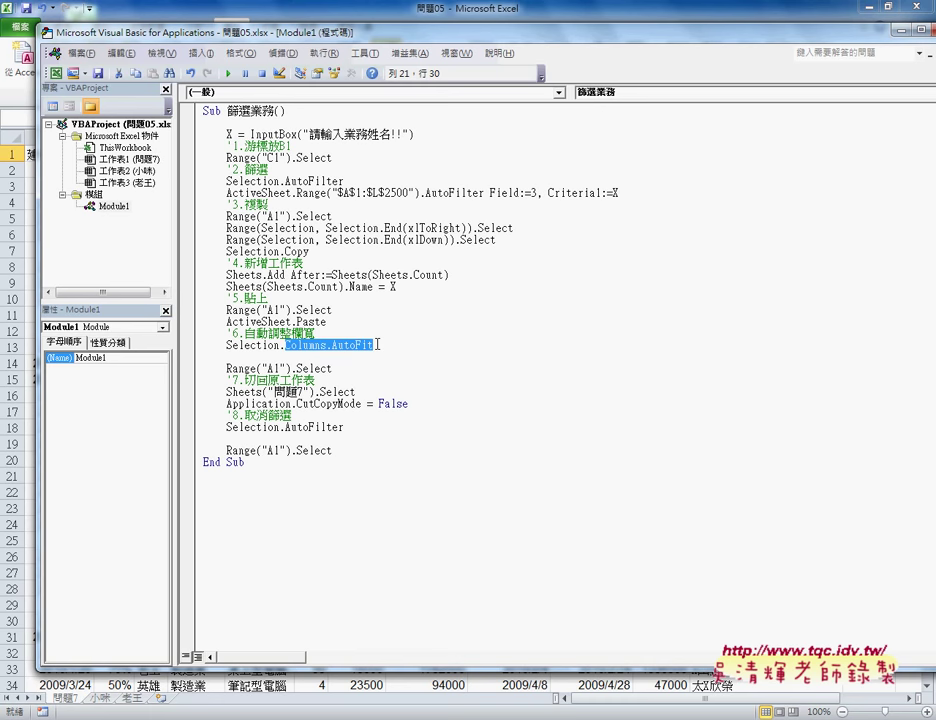
pyautogui.moveTo(285, 344); pyautogui.dragTo(228, 344)
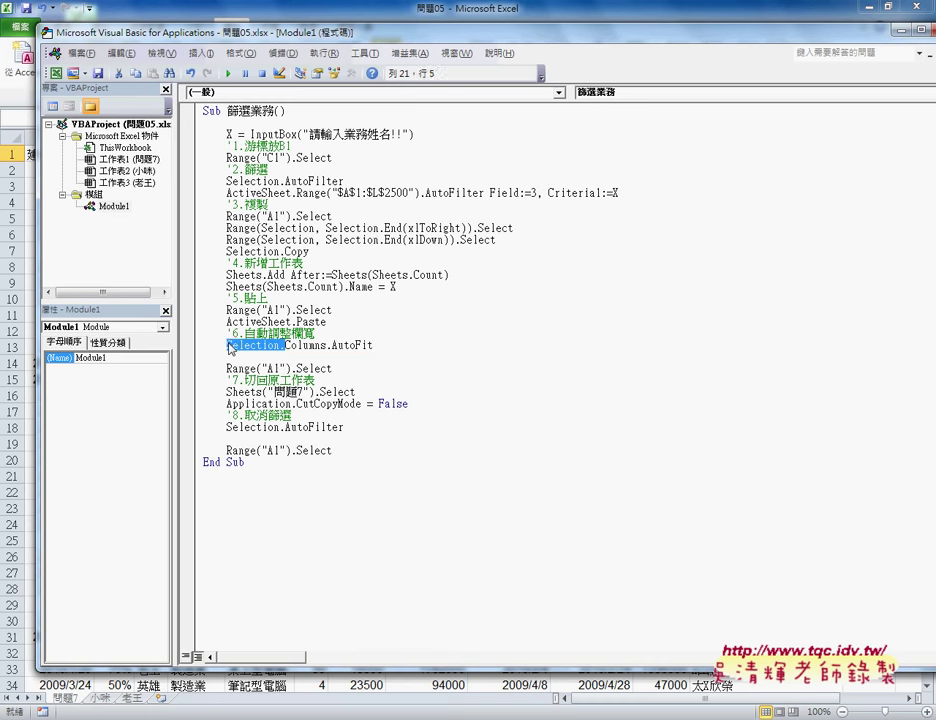
# Remove 'Selection.' and insert ("A:L") so the line reads Columns("A:L").AutoFit
pyautogui.press('Delete')
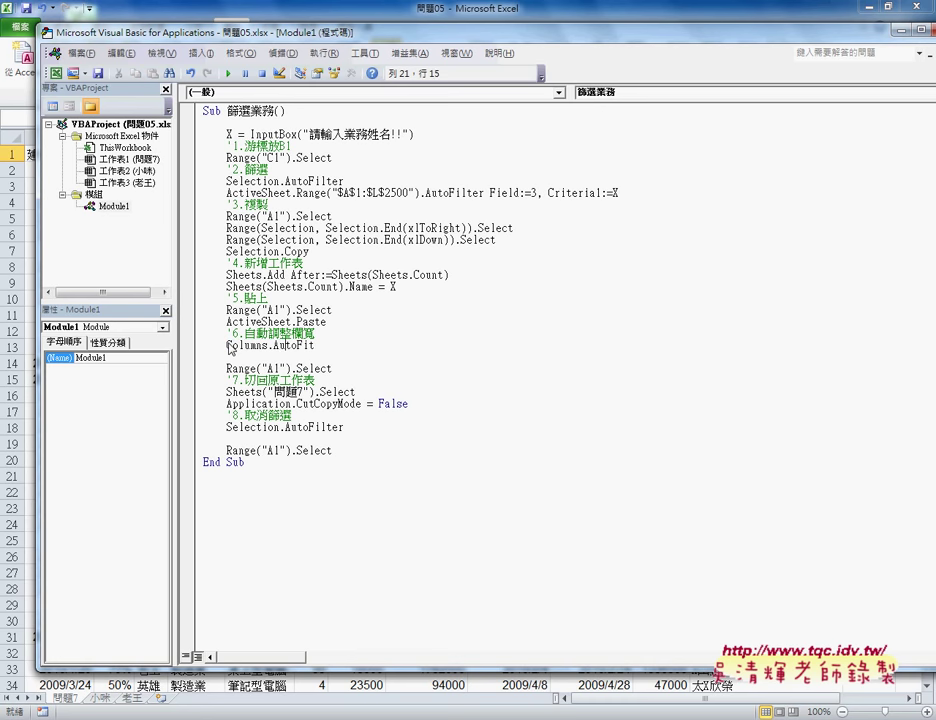
pyautogui.press('Left')
pyautogui.press('Left')
pyautogui.press('Left')
pyautogui.write('("")')
pyautogui.press('Left')
pyautogui.write('A')
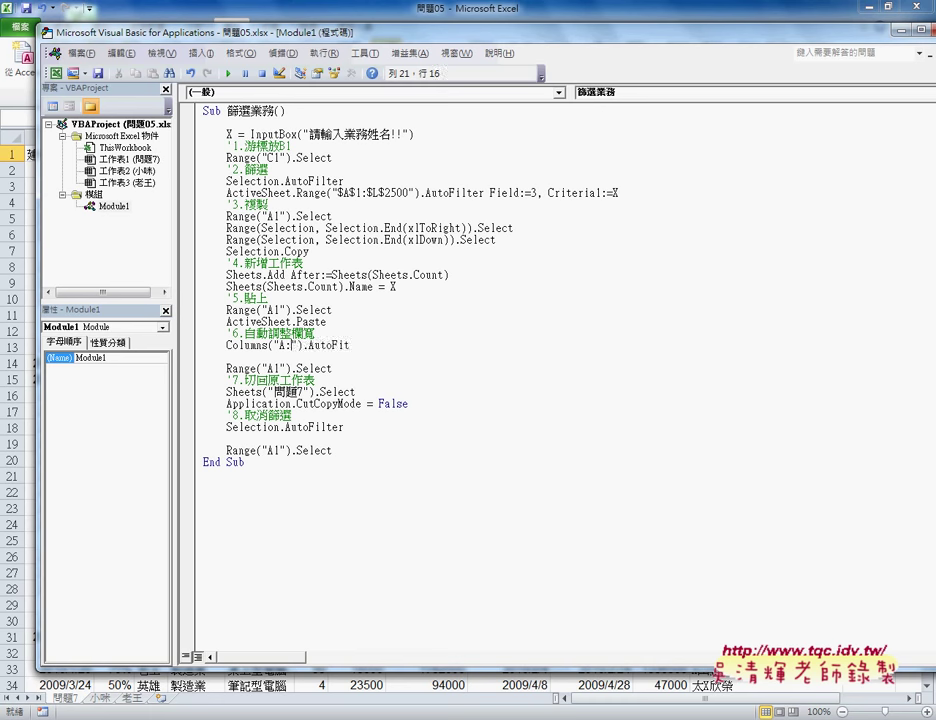
pyautogui.write(':L')
# Replace "問題7" with 1 so the line reads Sheets(1).Select
pyautogui.moveTo(332, 368); pyautogui.dragTo(226, 368)
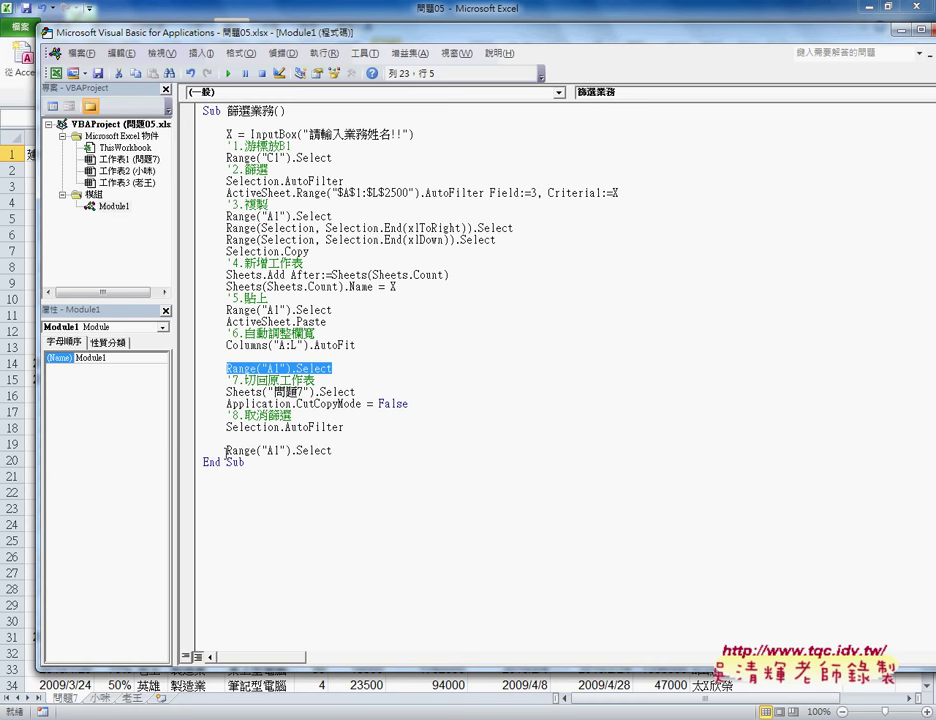
pyautogui.click(267, 392)
pyautogui.moveTo(267, 392); pyautogui.dragTo(310, 392)
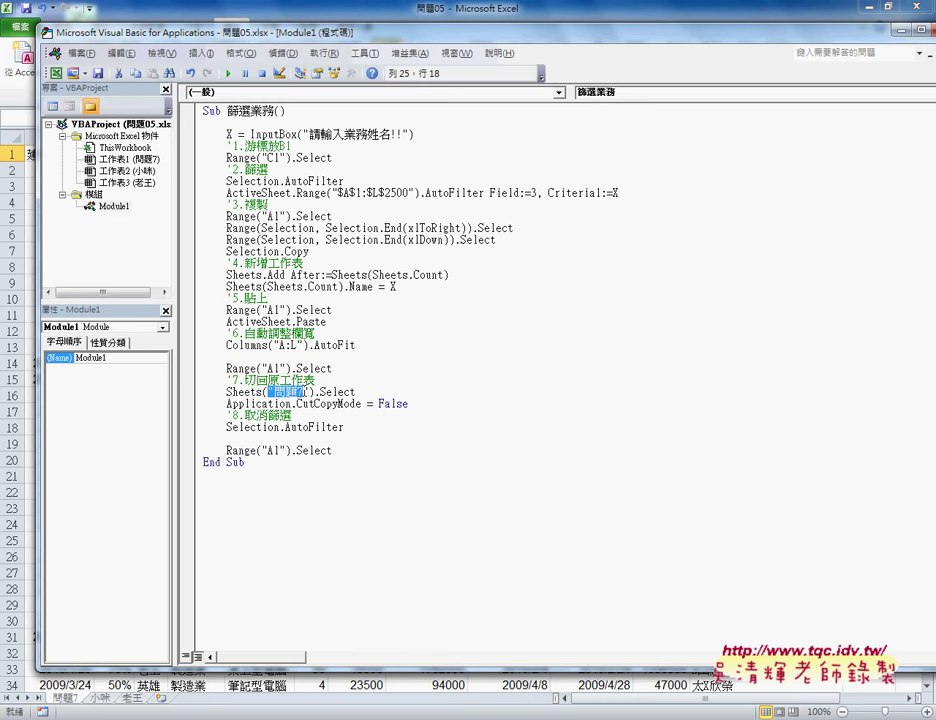
pyautogui.write('1')
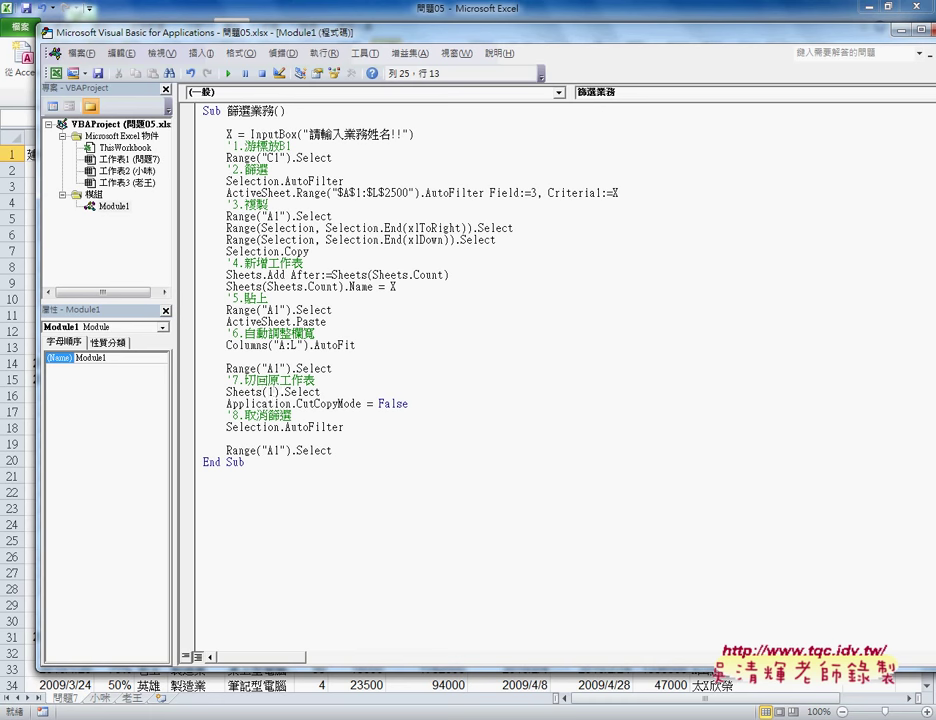
pyautogui.press('BackSpace')
pyautogui.write('"問題7"')
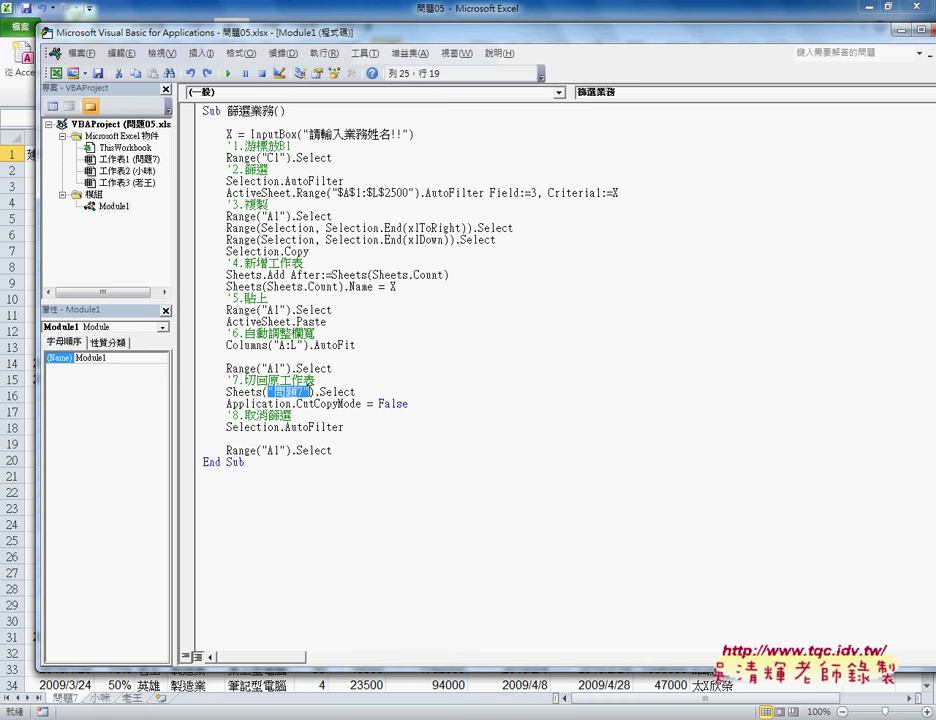
pyautogui.hotkey('ctrl', 'z')
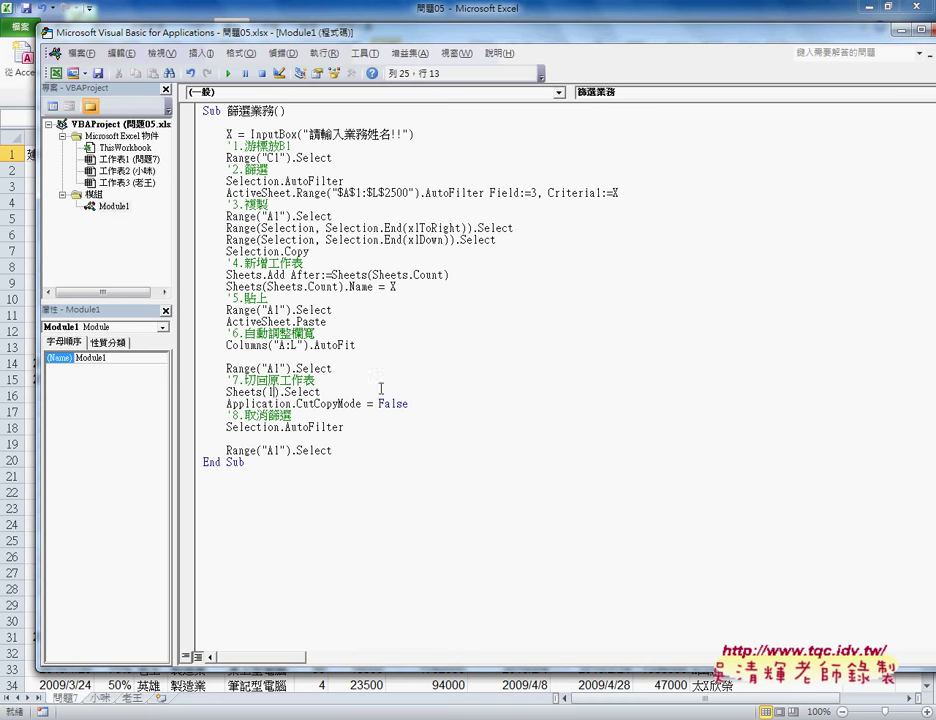
pyautogui.moveTo(409, 404); pyautogui.dragTo(194, 404)
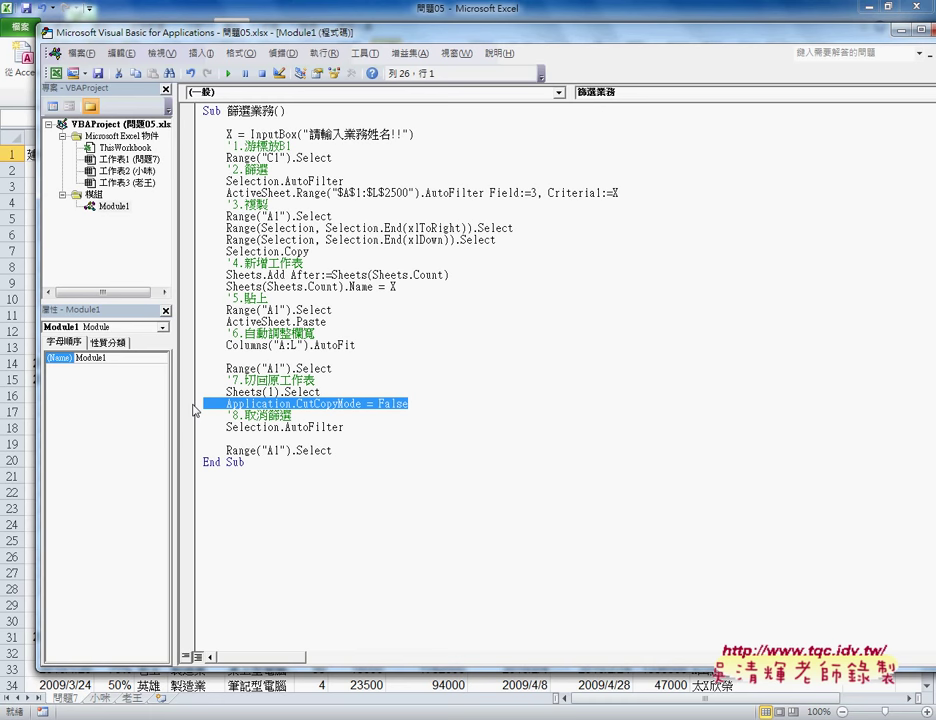
# Put an apostrophe before Application.CutCopyMode = False to comment it out
pyautogui.press('End')
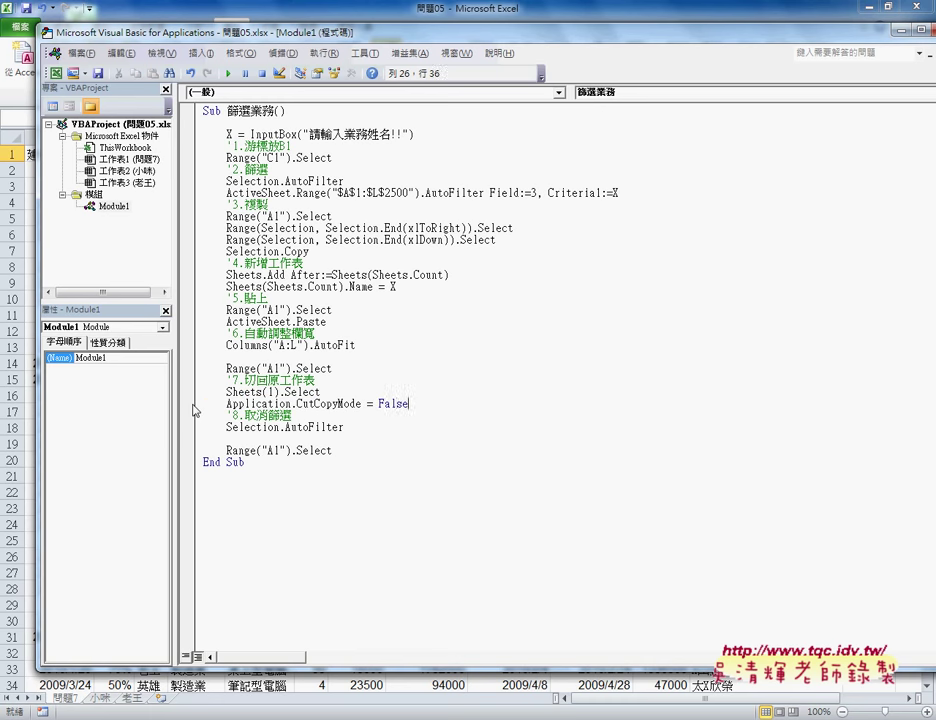
pyautogui.press('Left')
pyautogui.press('Left')
pyautogui.press('Left')
pyautogui.press('Home')
pyautogui.write("'")
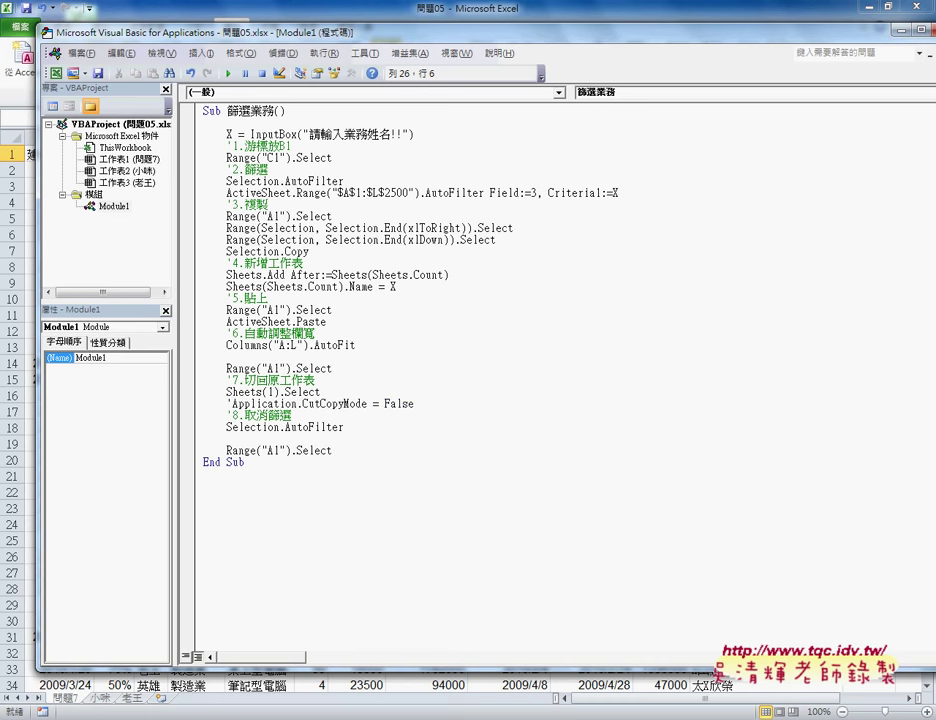
pyautogui.press('Down')
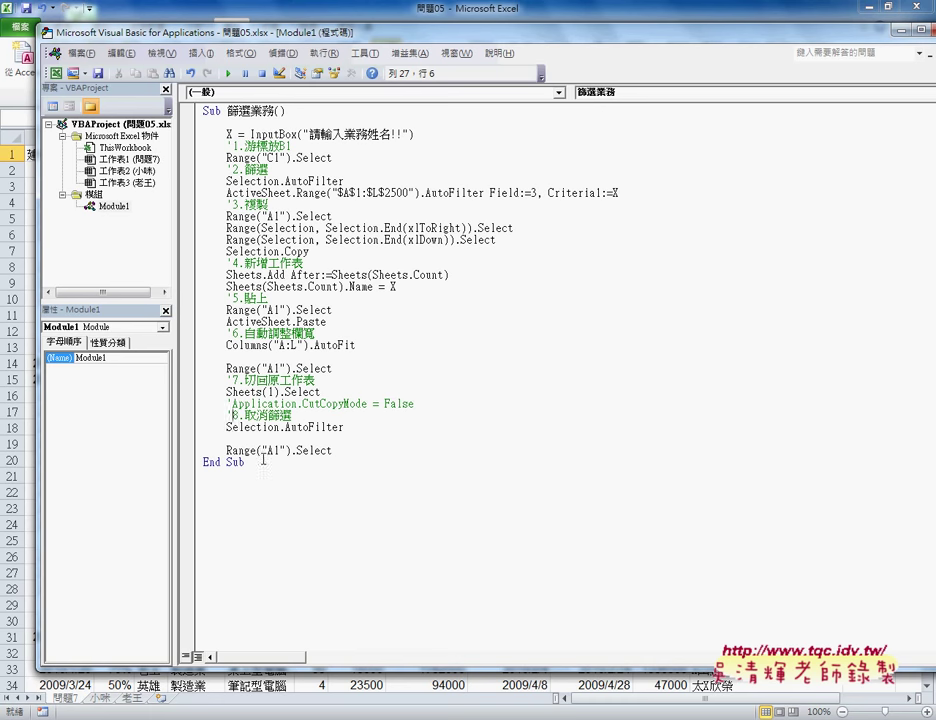
pyautogui.moveTo(344, 427); pyautogui.dragTo(228, 427)
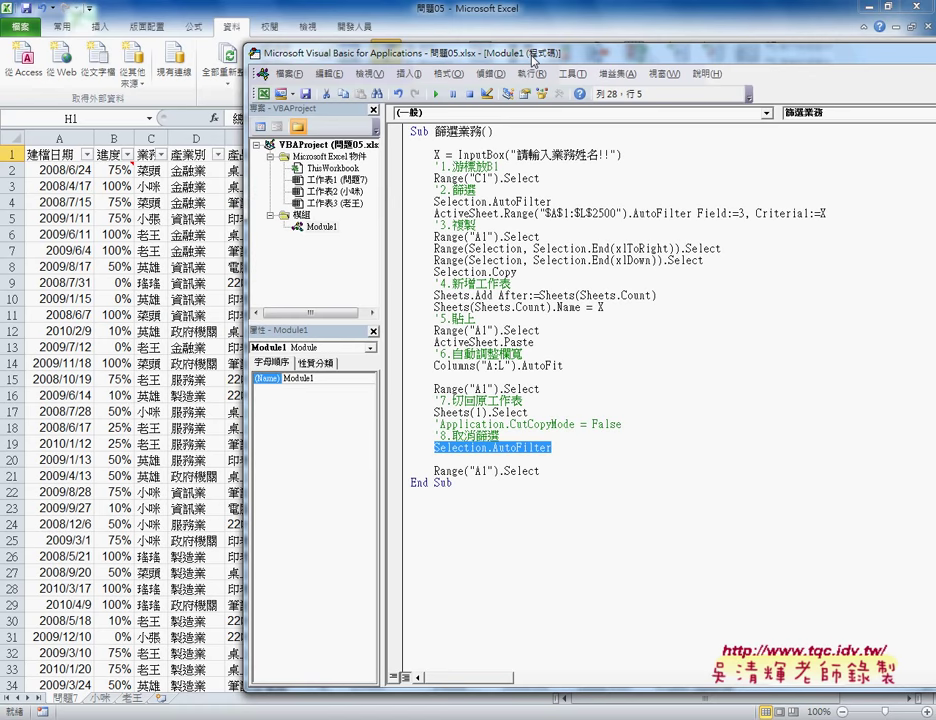
# Toggle the sheet's AutoFilter until it is off, then run the 篩選業務 button's macro
pyautogui.moveTo(272, 36); pyautogui.dragTo(652, 62)
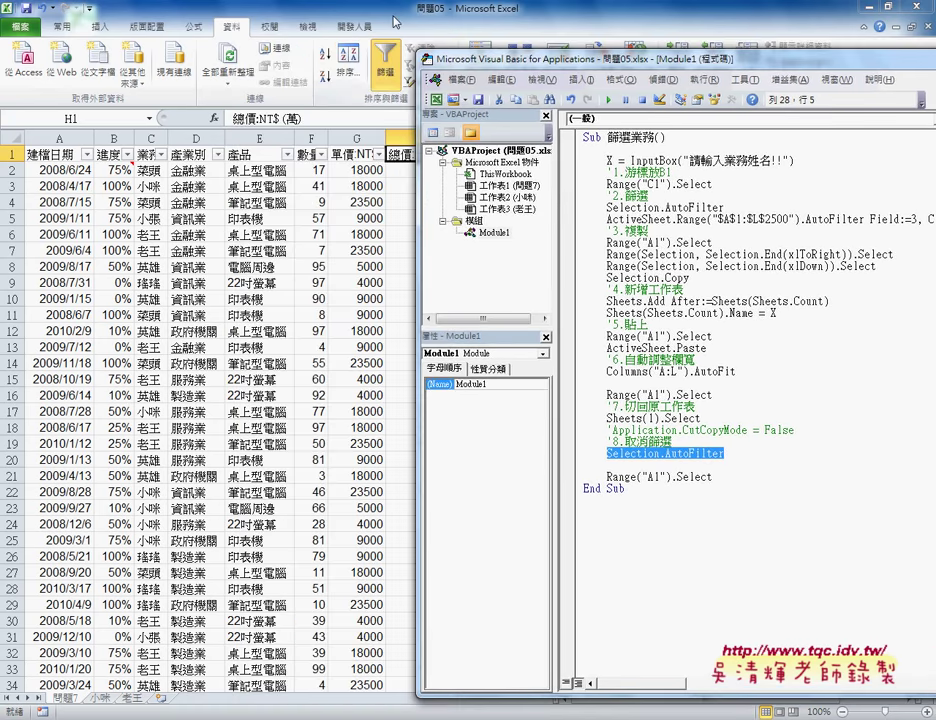
pyautogui.click(395, 22)
pyautogui.click(388, 64)
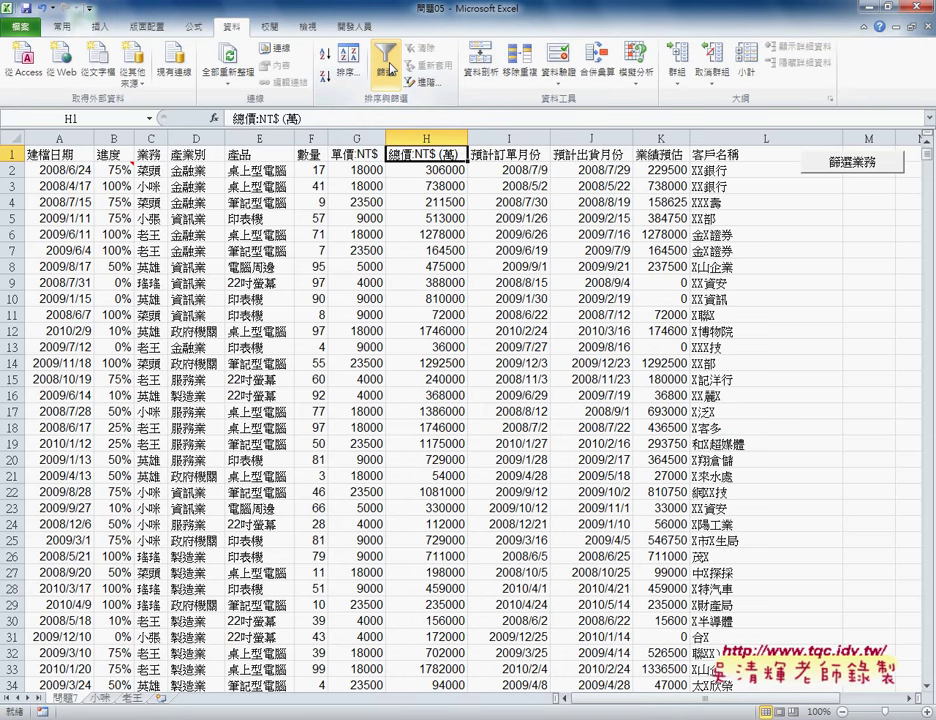
pyautogui.click(391, 69)
pyautogui.click(391, 69)
pyautogui.click(389, 75)
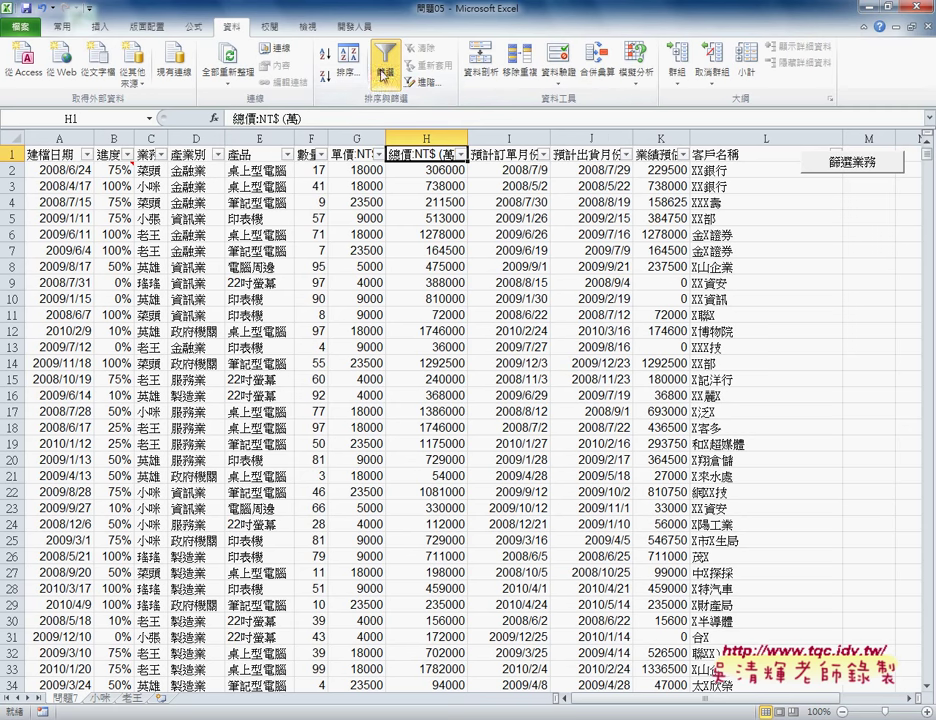
pyautogui.click(383, 75)
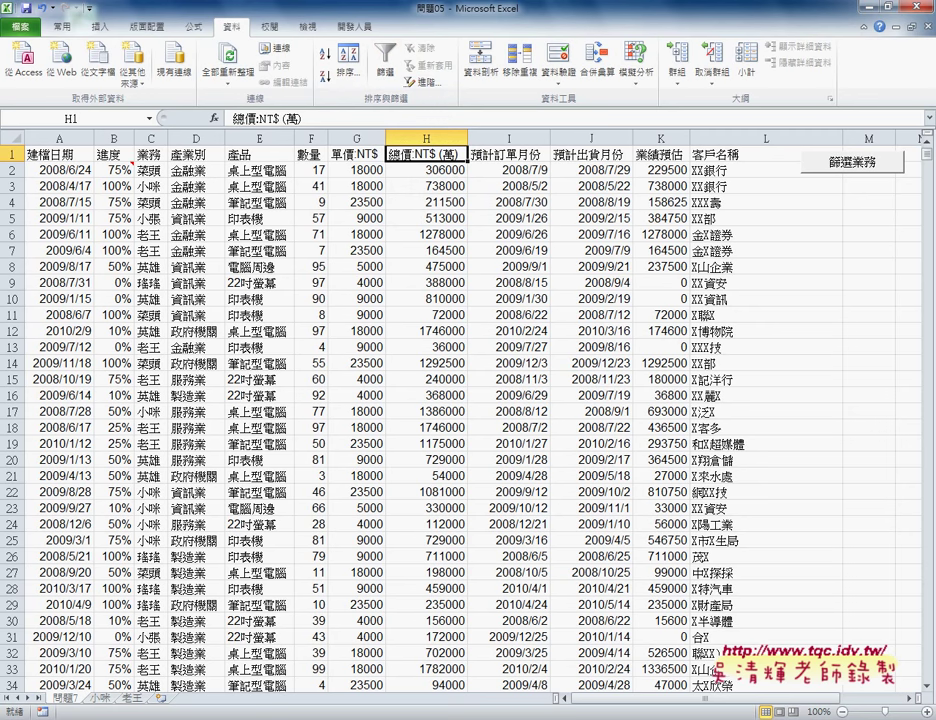
pyautogui.click(852, 162)
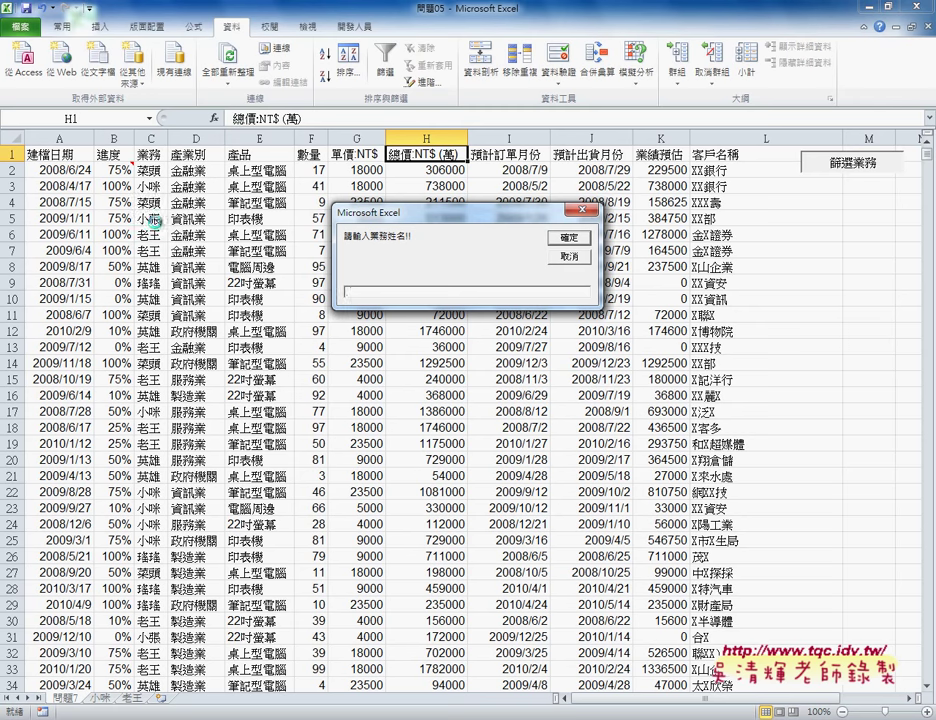
# Run the filter for salesperson 小張 and open the newly created 小張 sheet
pyautogui.write('co')
pyautogui.press('BackSpace')
pyautogui.press('BackSpace')
pyautogui.write('小')
pyautogui.write('張')
pyautogui.click(566, 237)
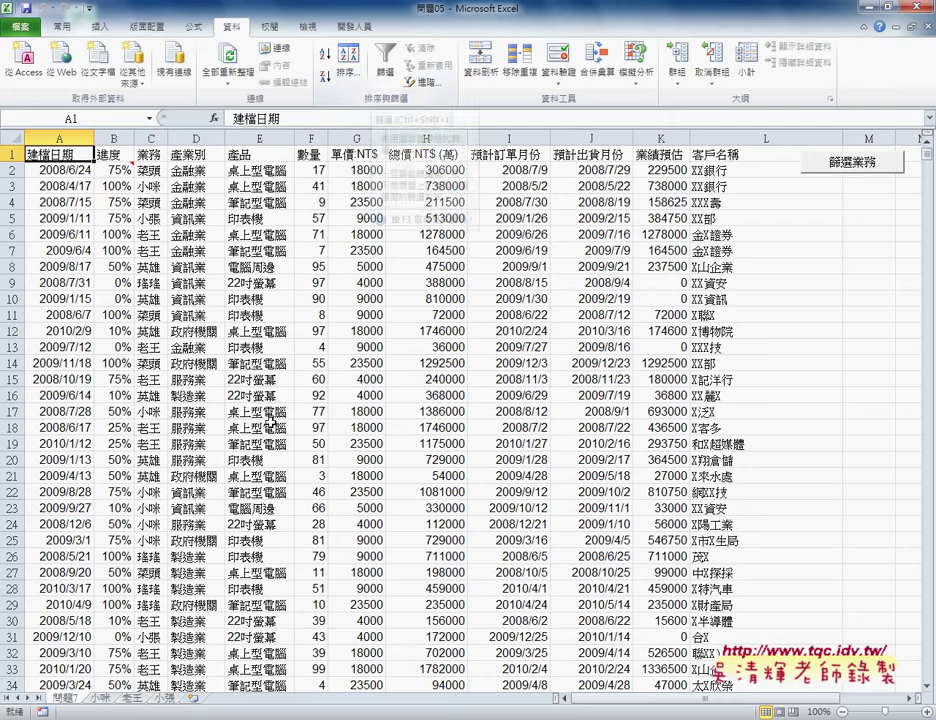
pyautogui.click(172, 698)
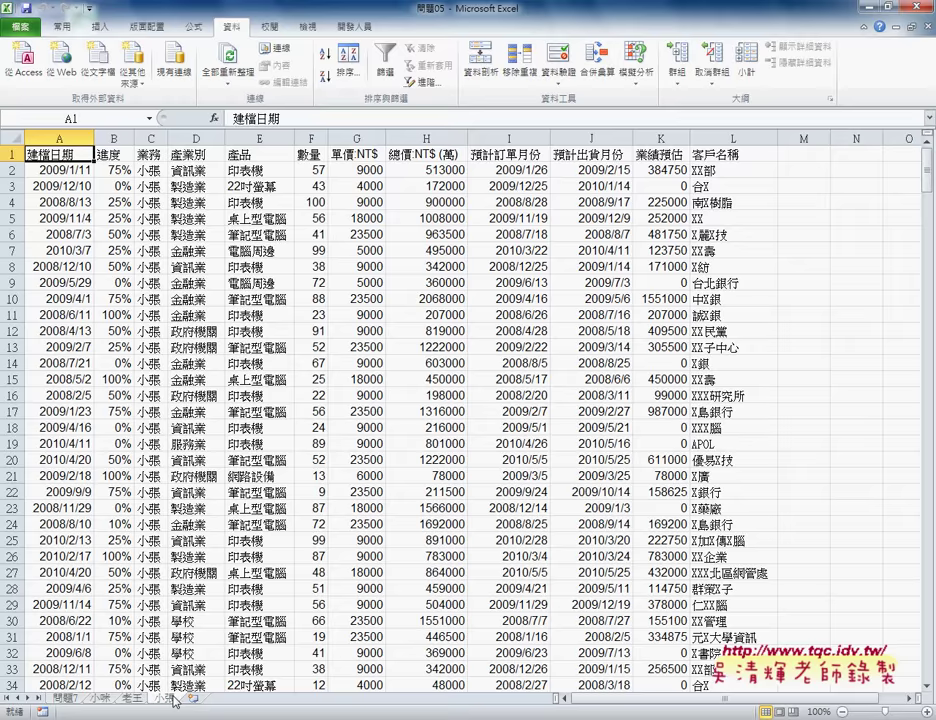
# Scroll through 小張's filtered records, then switch back to the 問題7 sheet
pyautogui.scroll(-3, 280, 559)
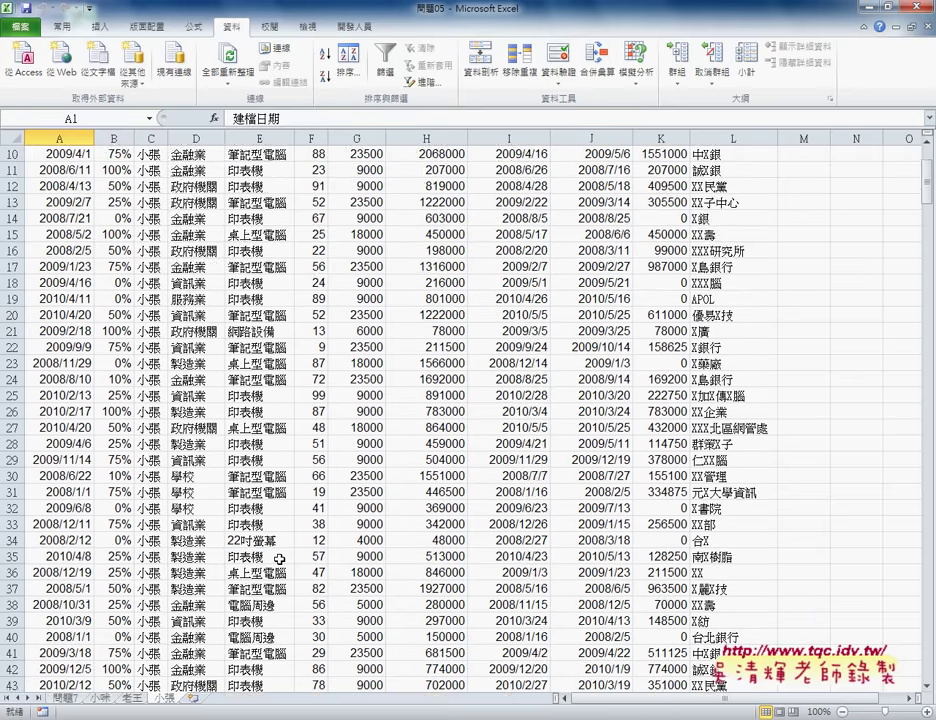
pyautogui.scroll(-3, 280, 559)
pyautogui.scroll(-3, 280, 559)
pyautogui.scroll(3, 280, 559)
pyautogui.scroll(6, 280, 559)
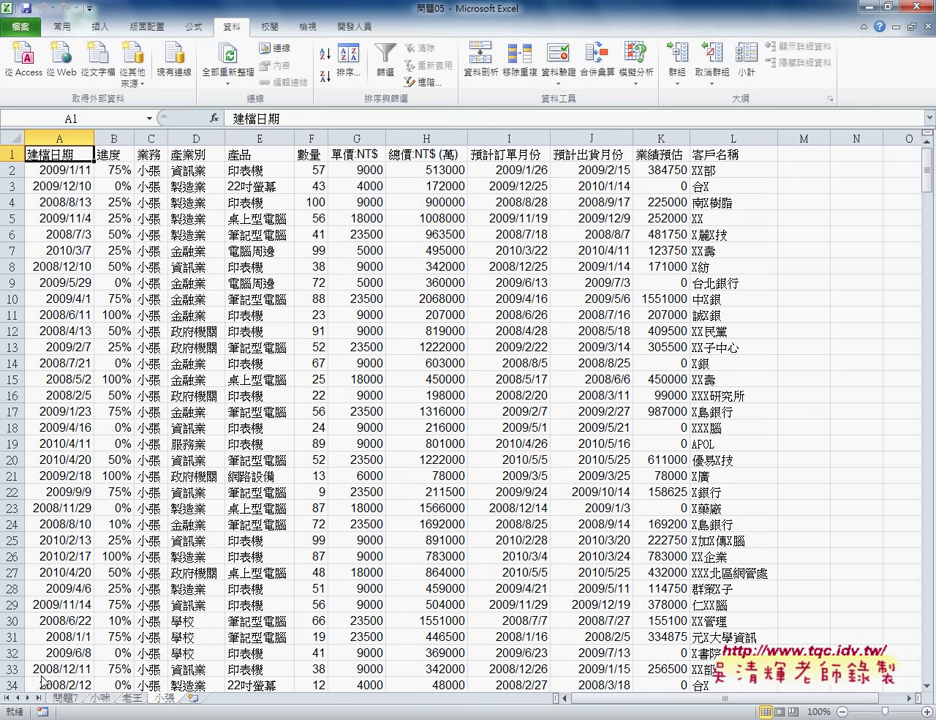
pyautogui.click(67, 701)
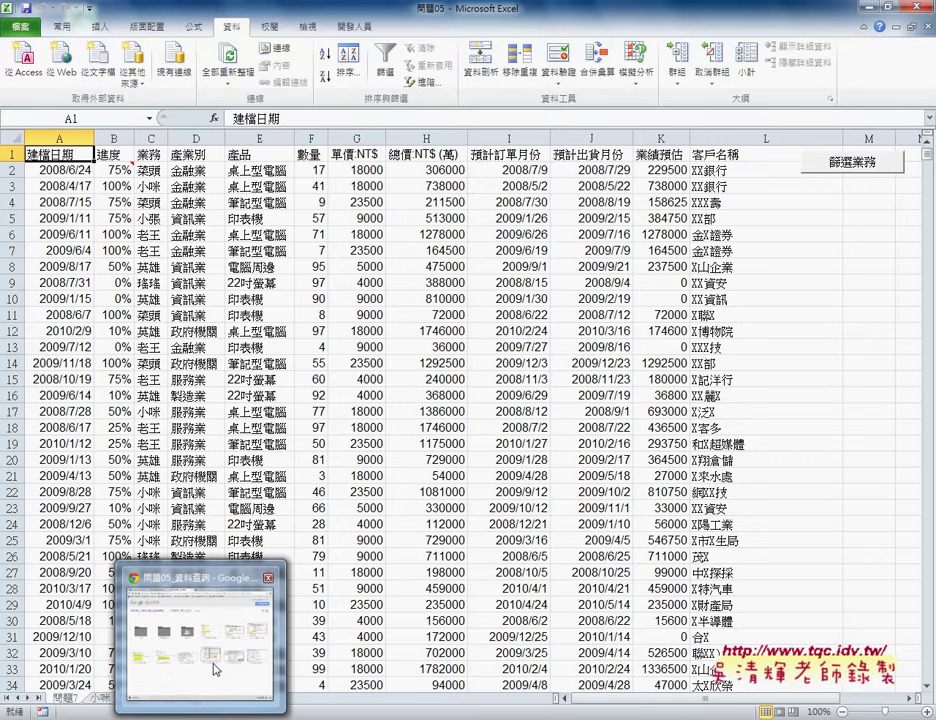
# In the index.html doc, add a blank line after the first macro's End Sub
pyautogui.click(157, 489)
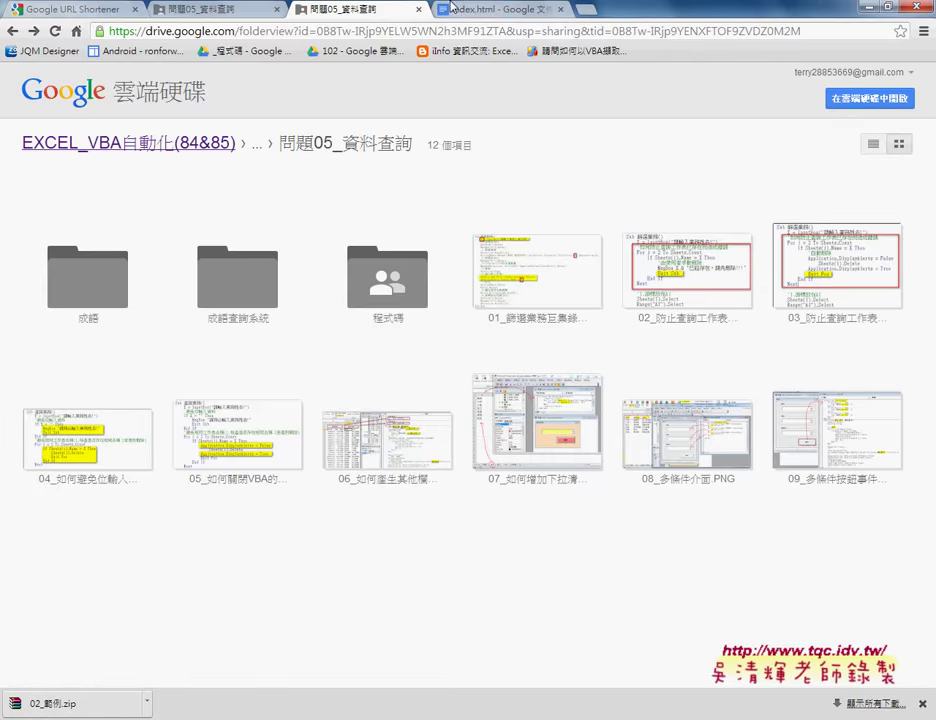
pyautogui.hotkey('ctrl', 'Tab')
pyautogui.click(317, 257)
pyautogui.scroll(1, 317, 257)
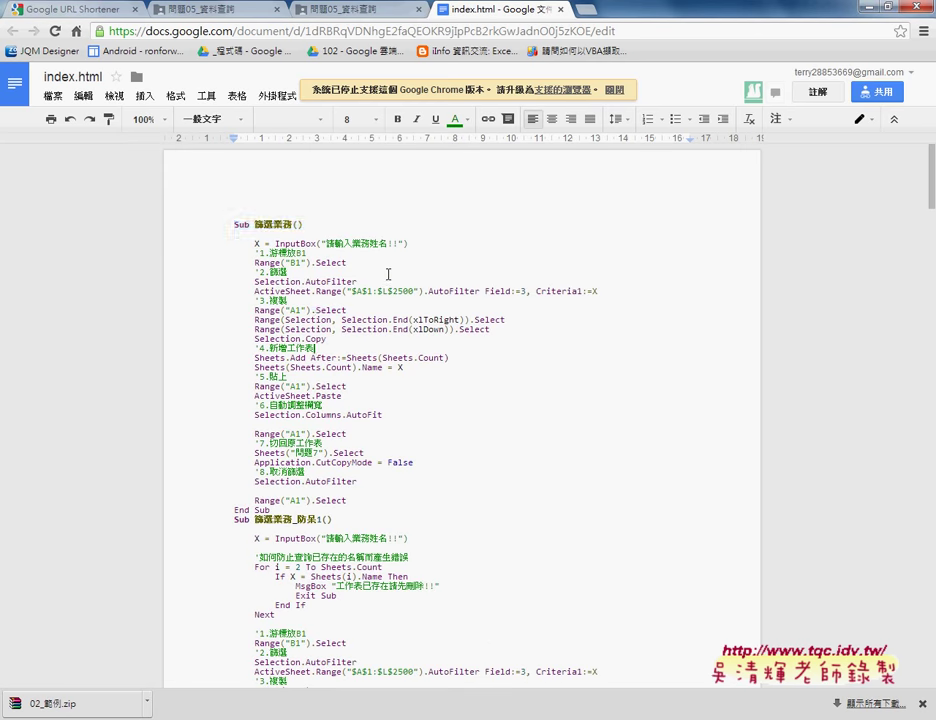
pyautogui.moveTo(234, 224); pyautogui.dragTo(324, 509)
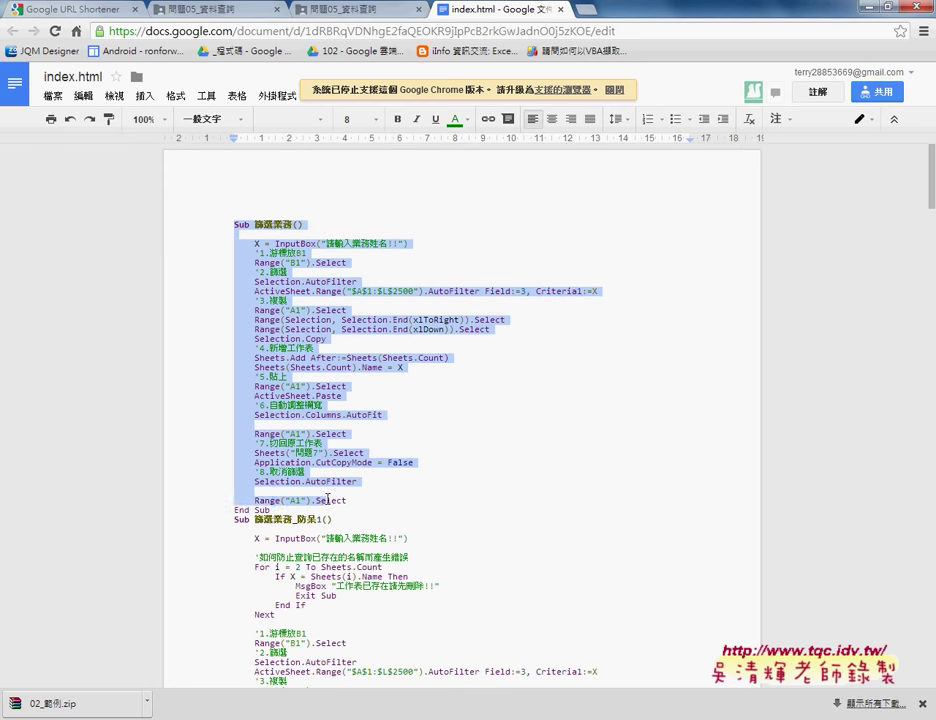
pyautogui.click(303, 509)
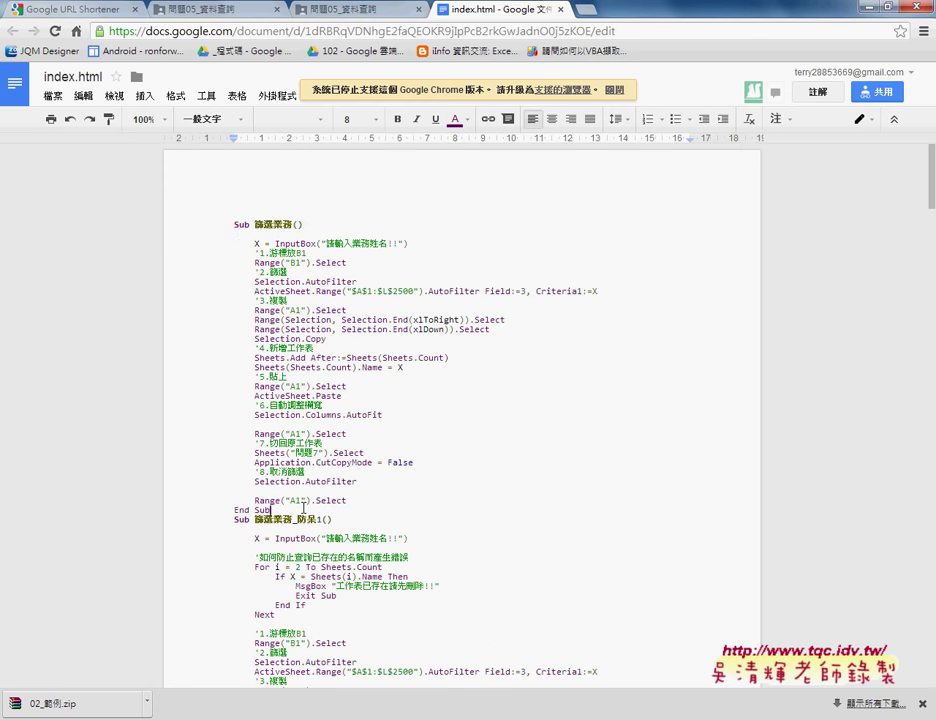
pyautogui.press('Return')
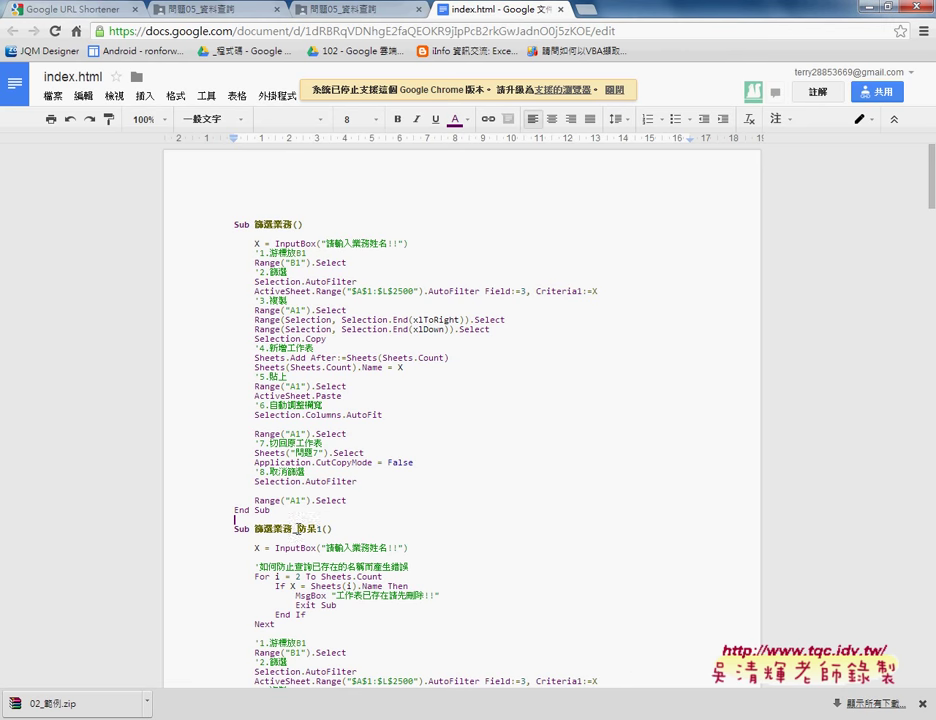
# Bold the second macro name 篩選業務_防呆1, then return to the Drive folder 問題05_資料查詢
pyautogui.doubleClick(316, 529)
pyautogui.hotkey('ctrl', 'b')
pyautogui.moveTo(295, 679)
pyautogui.click(192, 655)
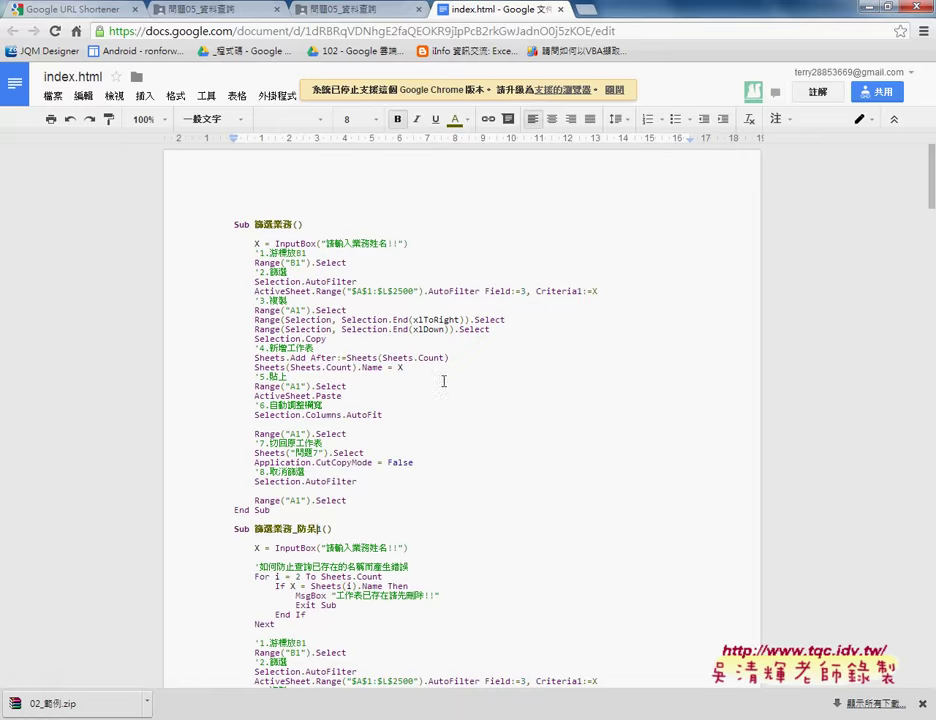
pyautogui.click(350, 9)
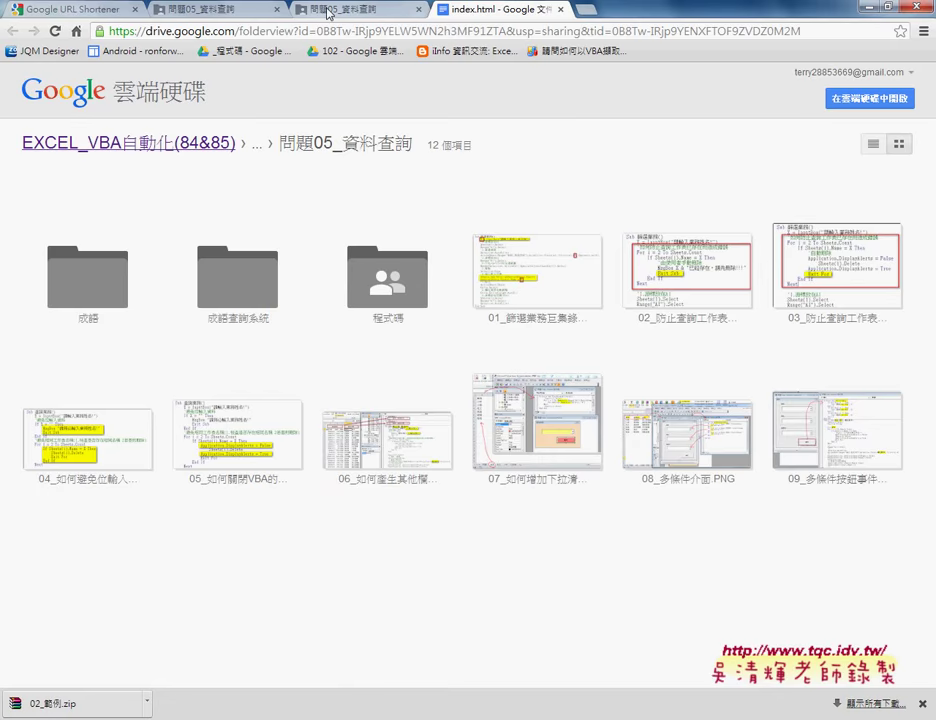
# Preview 01_篩選業務巨集錄製程式碼.png to view the recorded 篩選業務 macro code
pyautogui.click(558, 302)
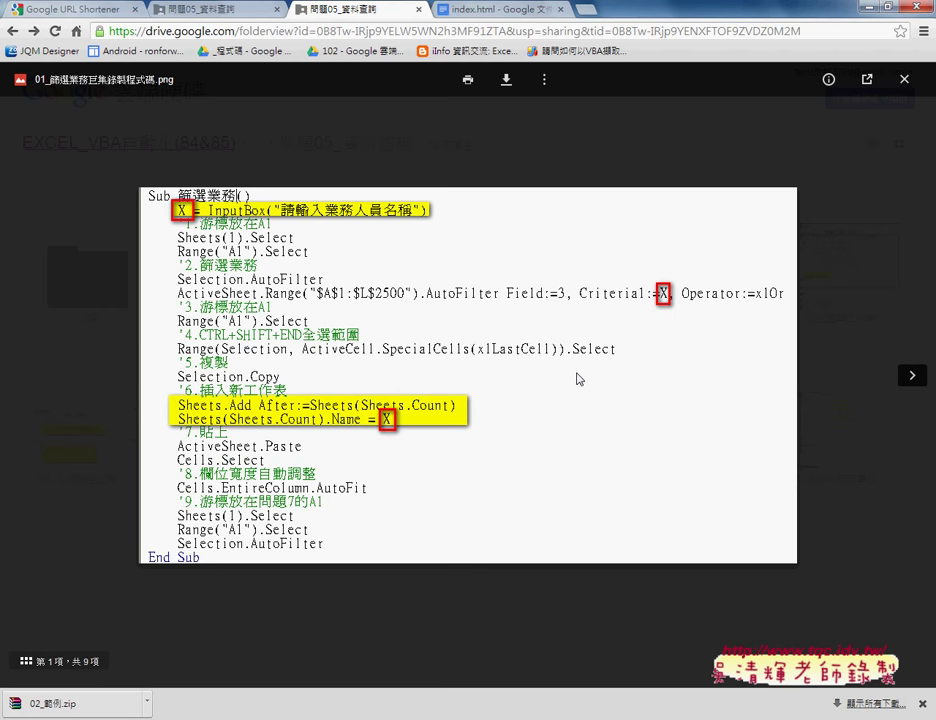